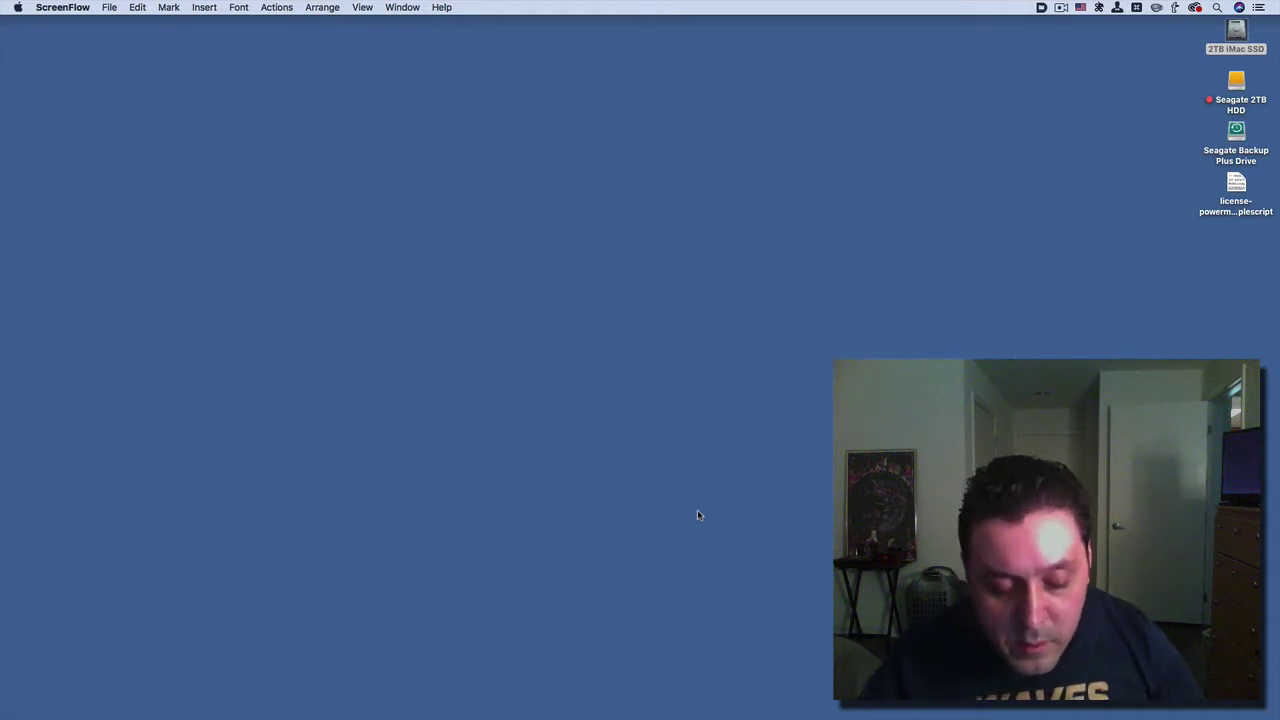
Step: Run a Google web search for 'keycue search' from Alfred, correcting typos in the query first
{"action": "key", "text": "super"}
{"action": "key", "text": "super+space"}
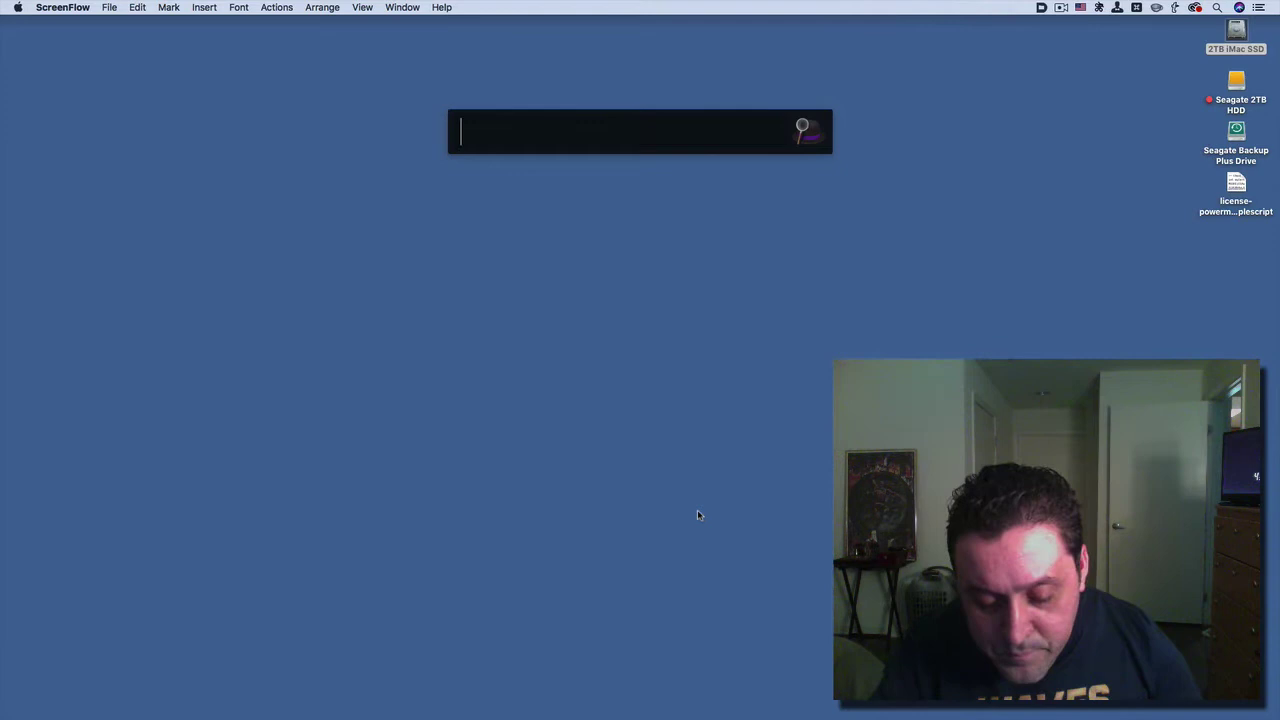
{"action": "type", "text": "key"}
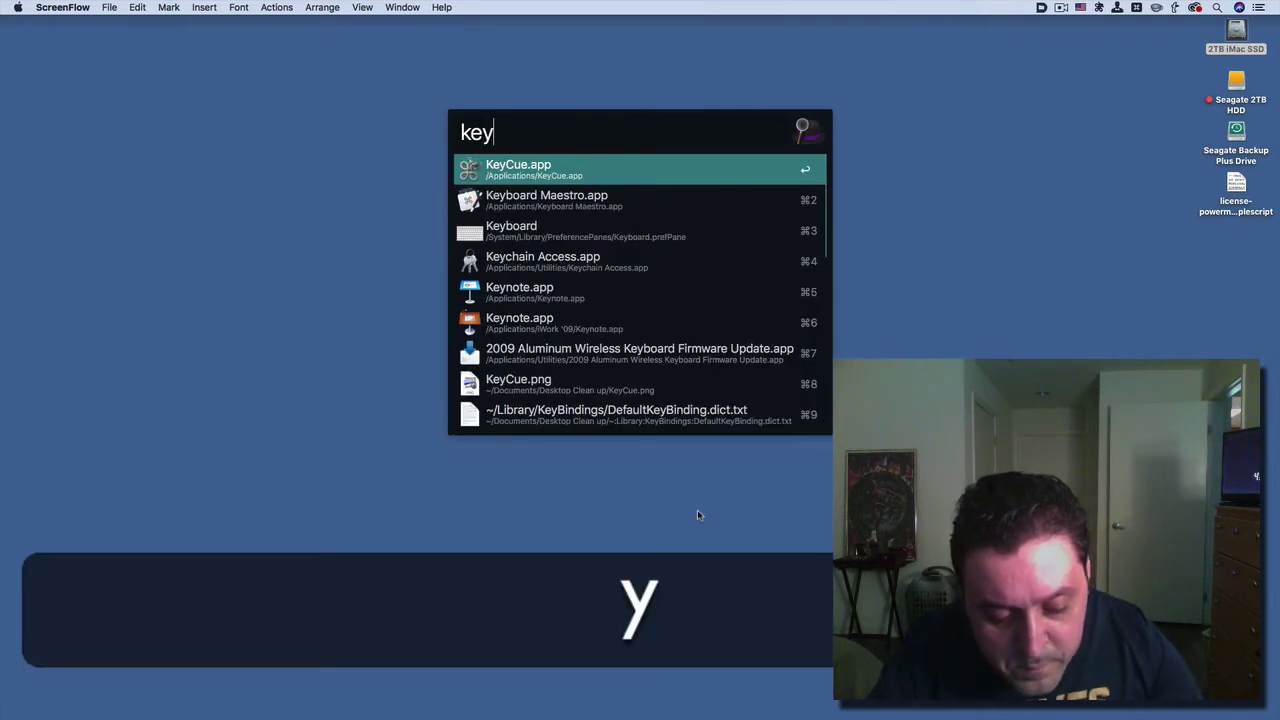
{"action": "type", "text": "cue"}
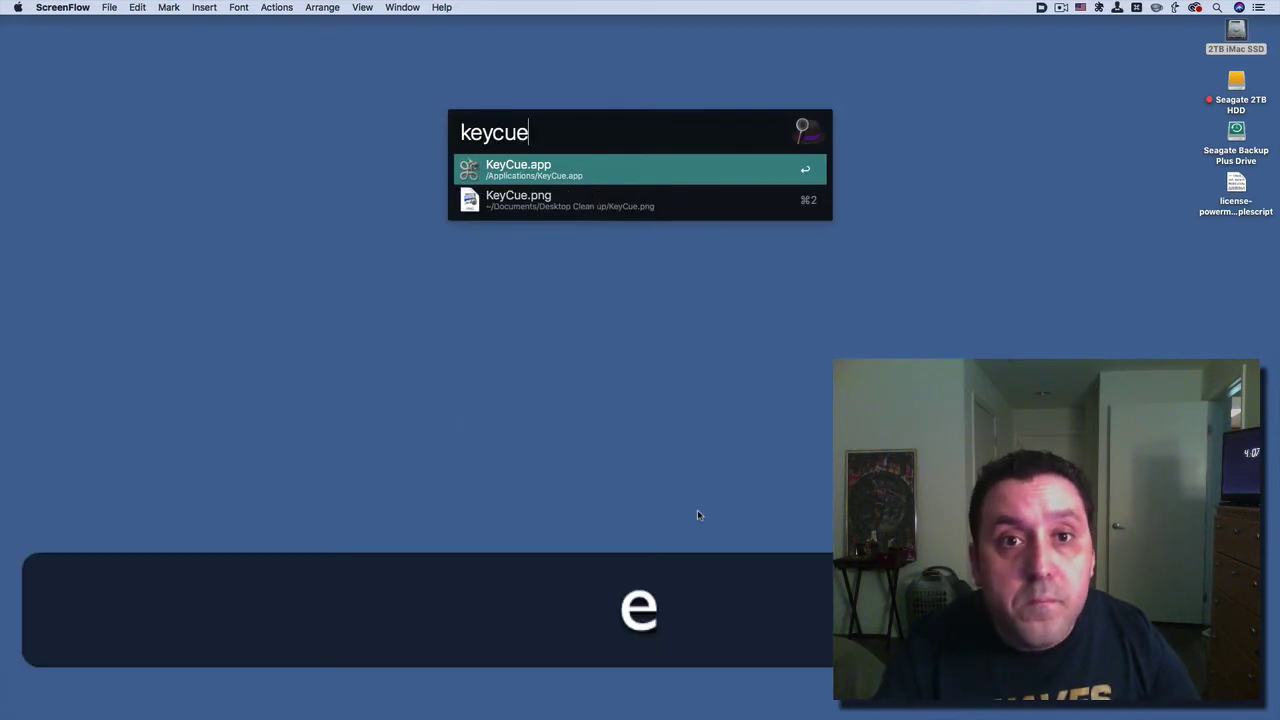
{"action": "type", "text": "."}
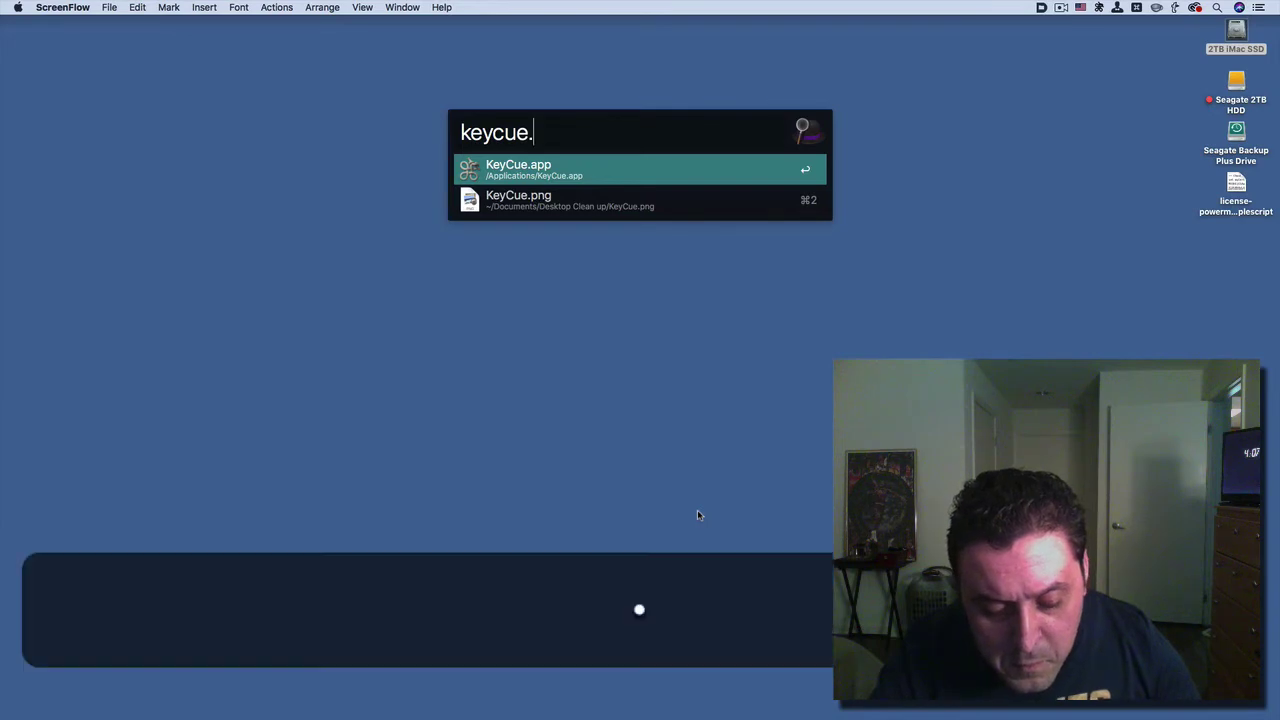
{"action": "type", "text": "com"}
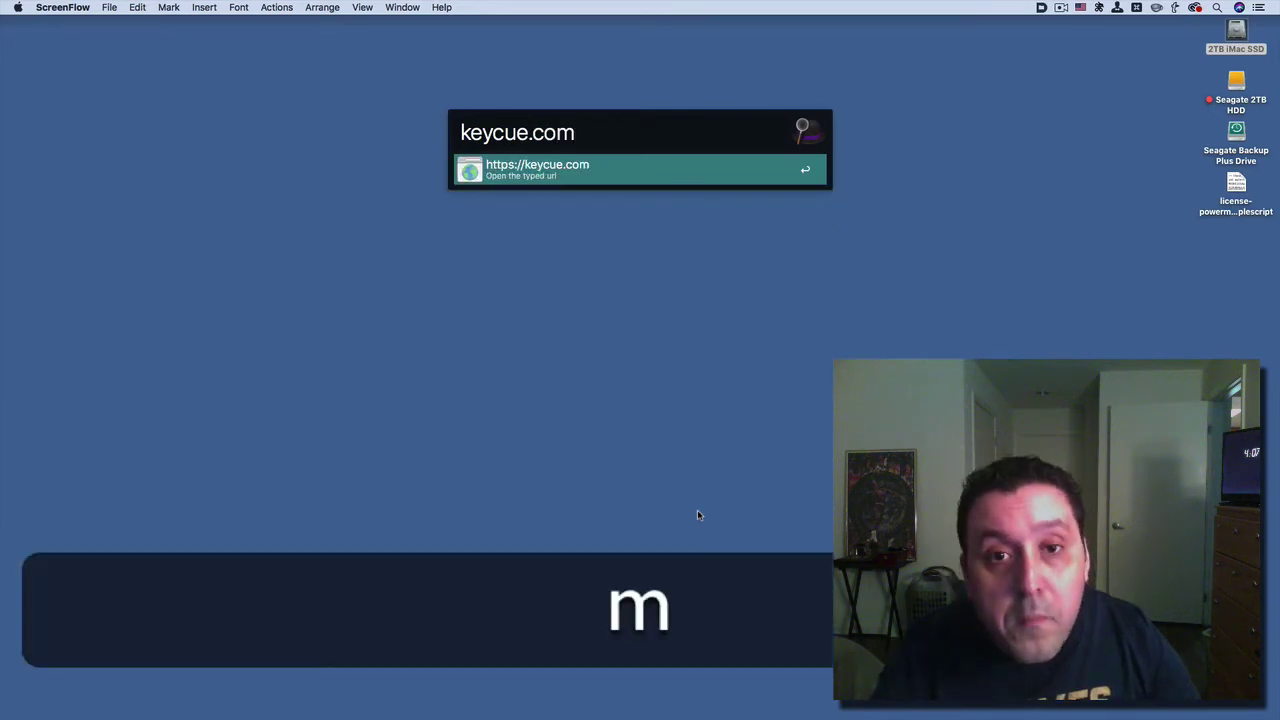
{"action": "key", "text": "BackSpace"}
{"action": "key", "text": "BackSpace"}
{"action": "key", "text": "BackSpace"}
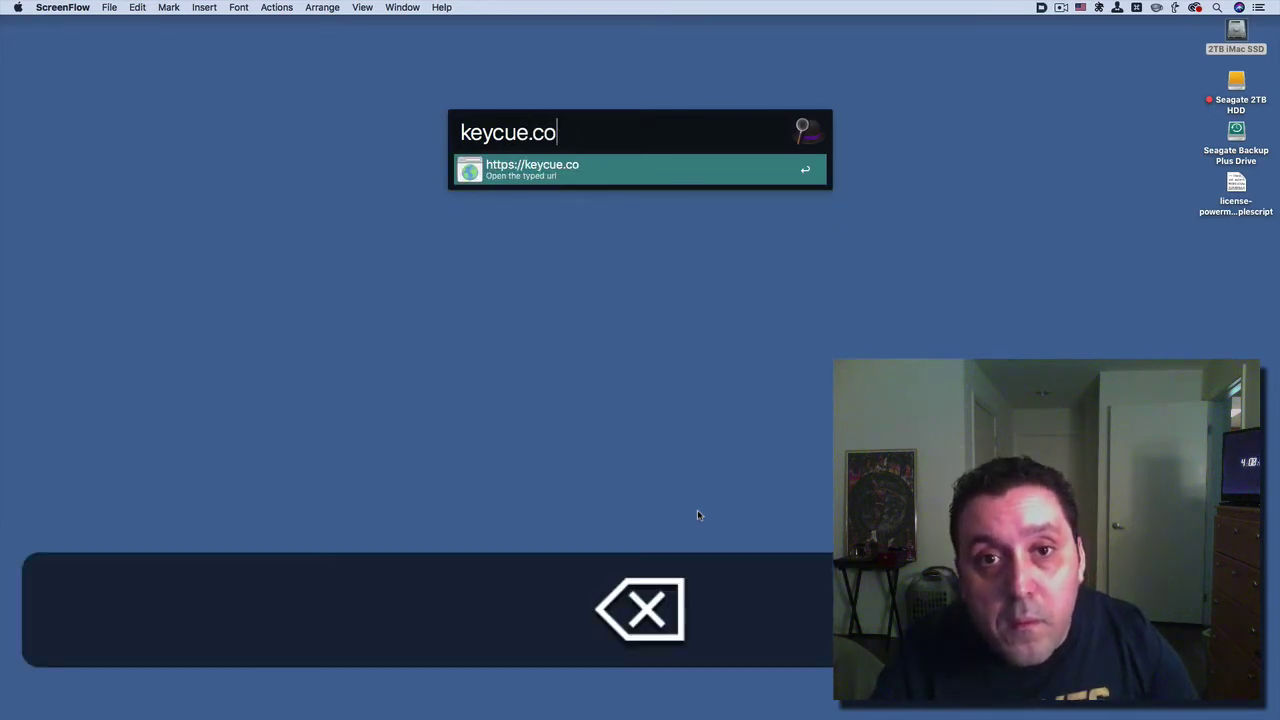
{"action": "key", "text": "BackSpace"}
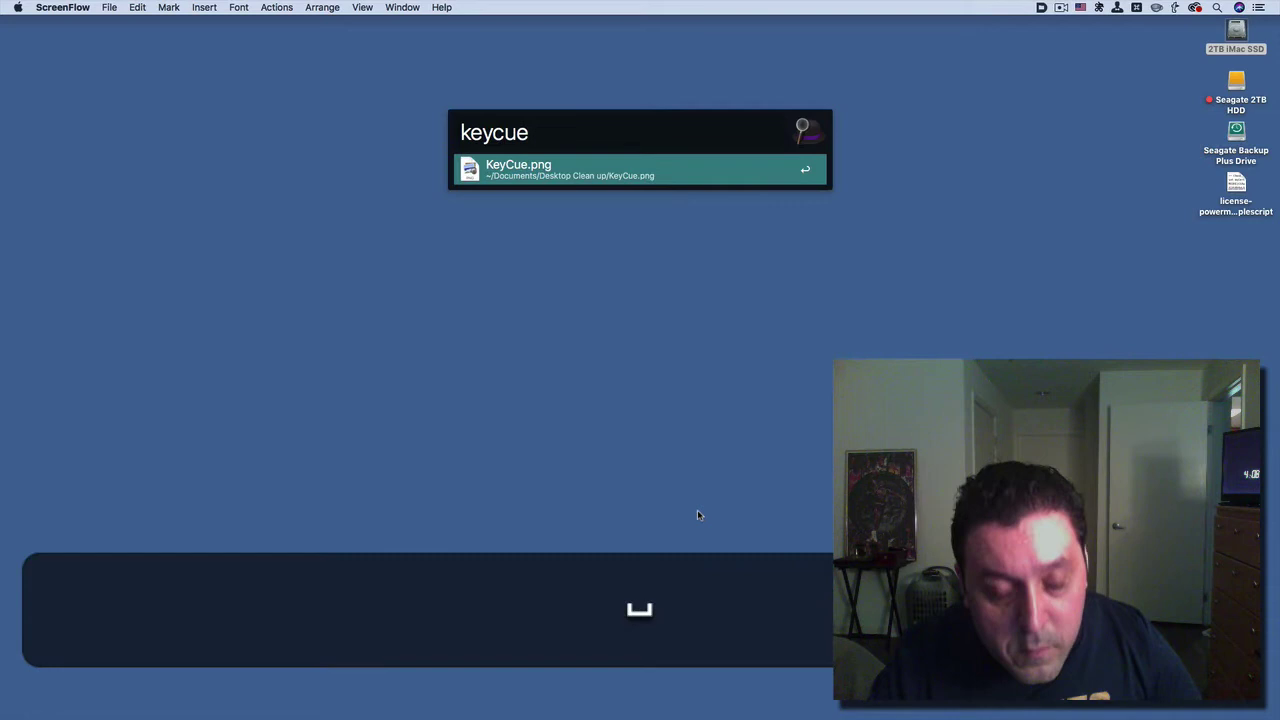
{"action": "type", "text": "sea"}
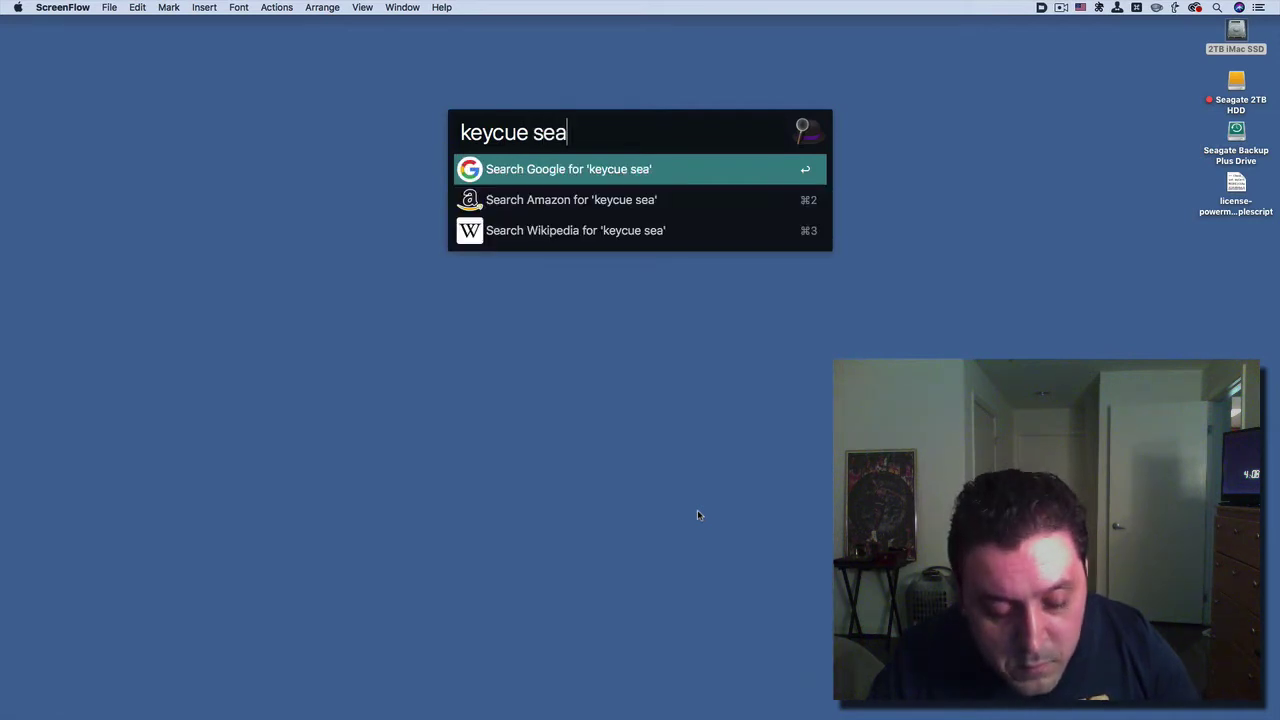
{"action": "type", "text": "rchj"}
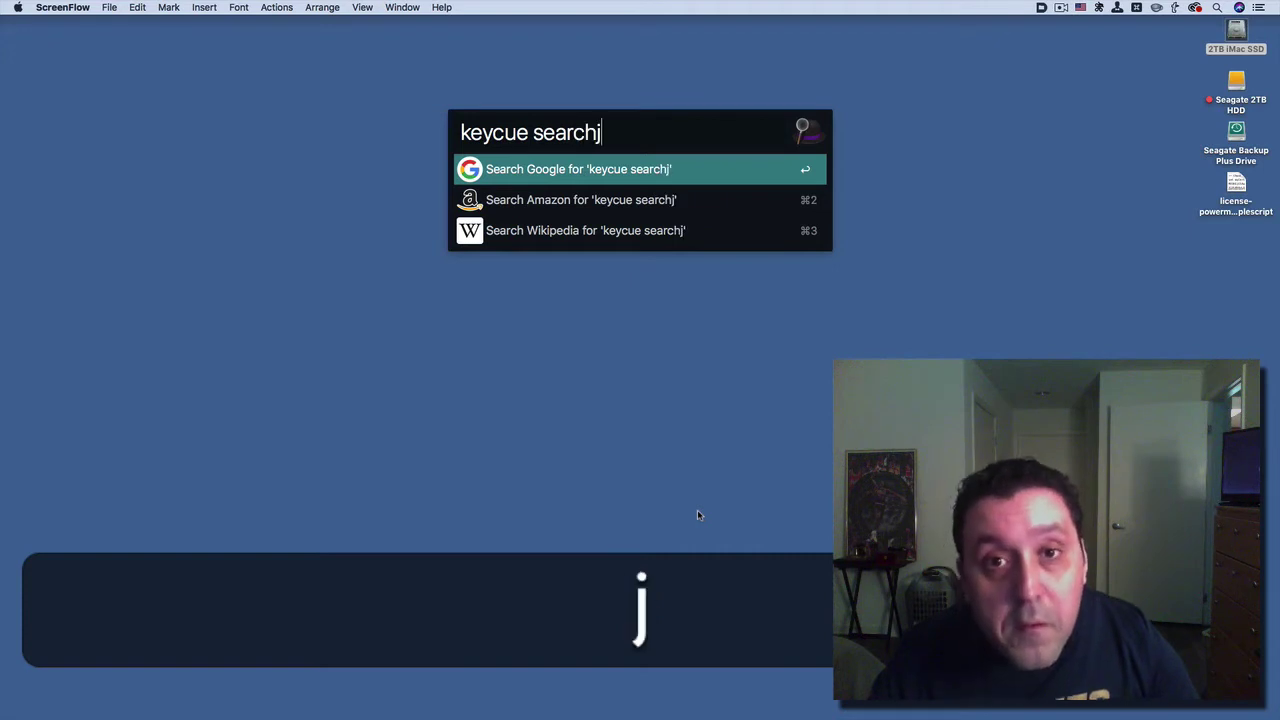
{"action": "key", "text": "BackSpace"}
{"action": "key", "text": "Return"}
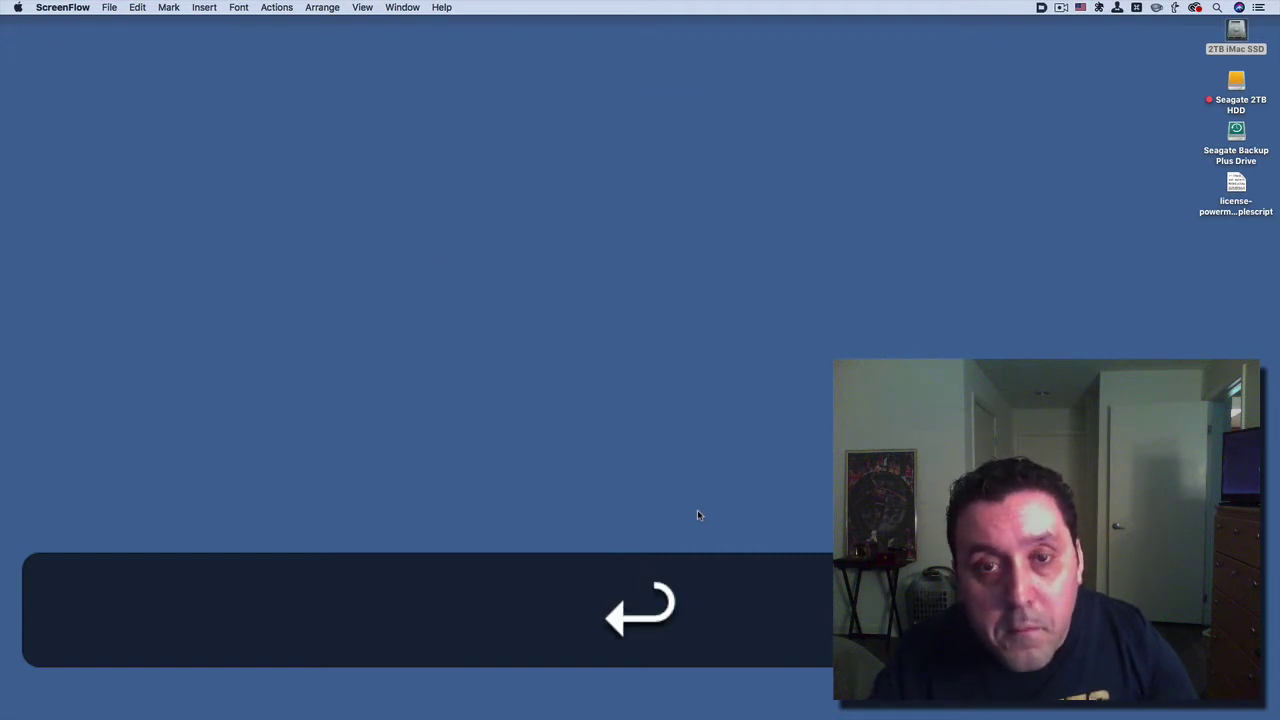
Step: Stop the stalled page and search Google for 'keycue' from Chrome's address bar
{"action": "key", "text": "d"}
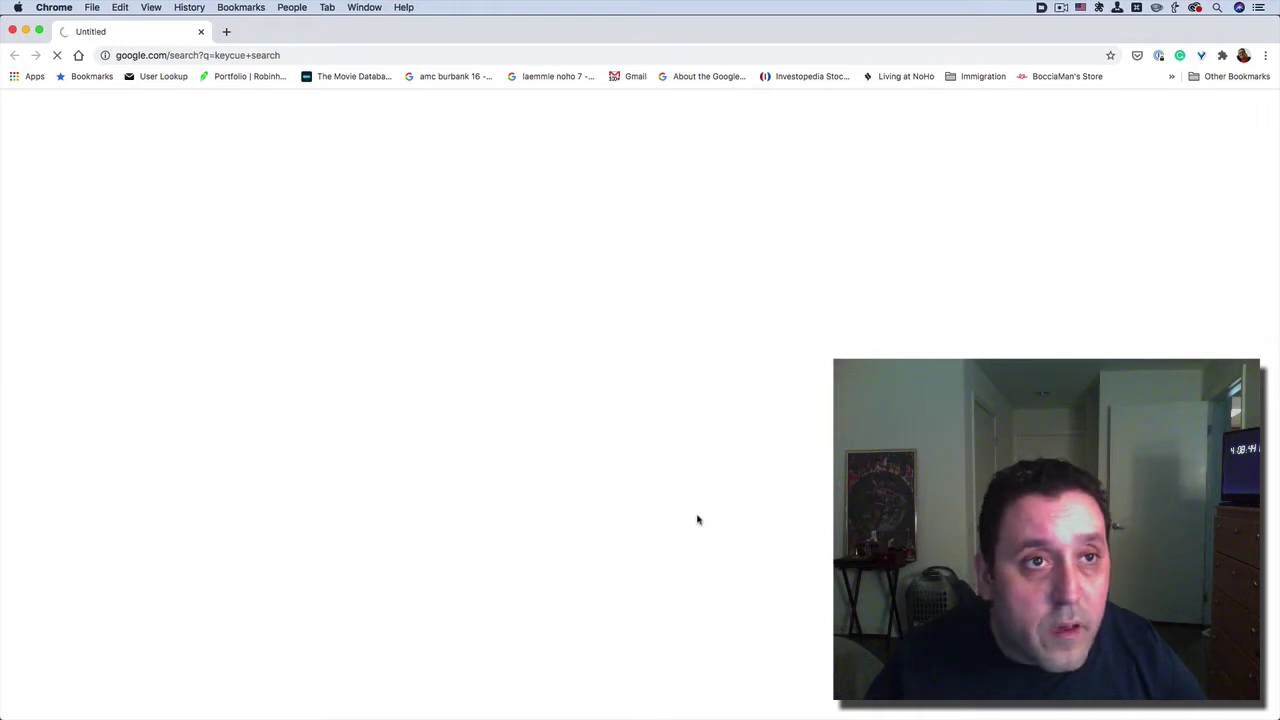
{"action": "key", "text": "Escape"}
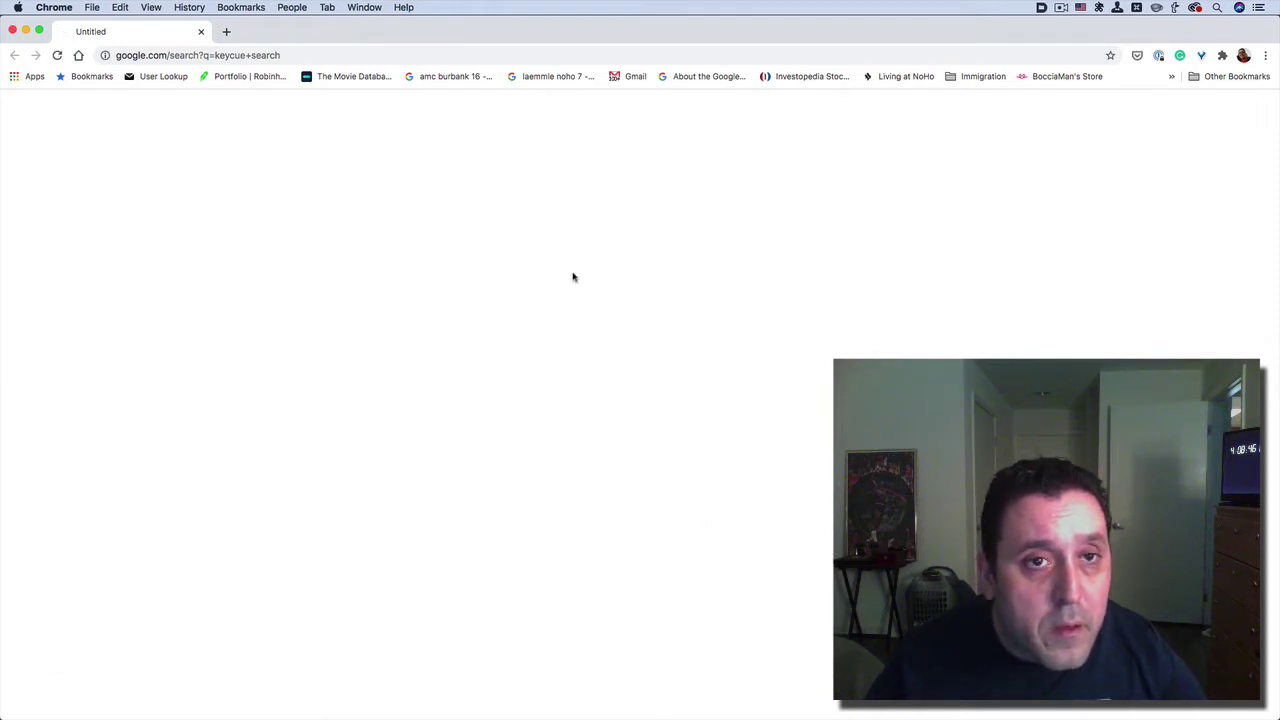
{"action": "left_click", "coordinate": [485, 58]}
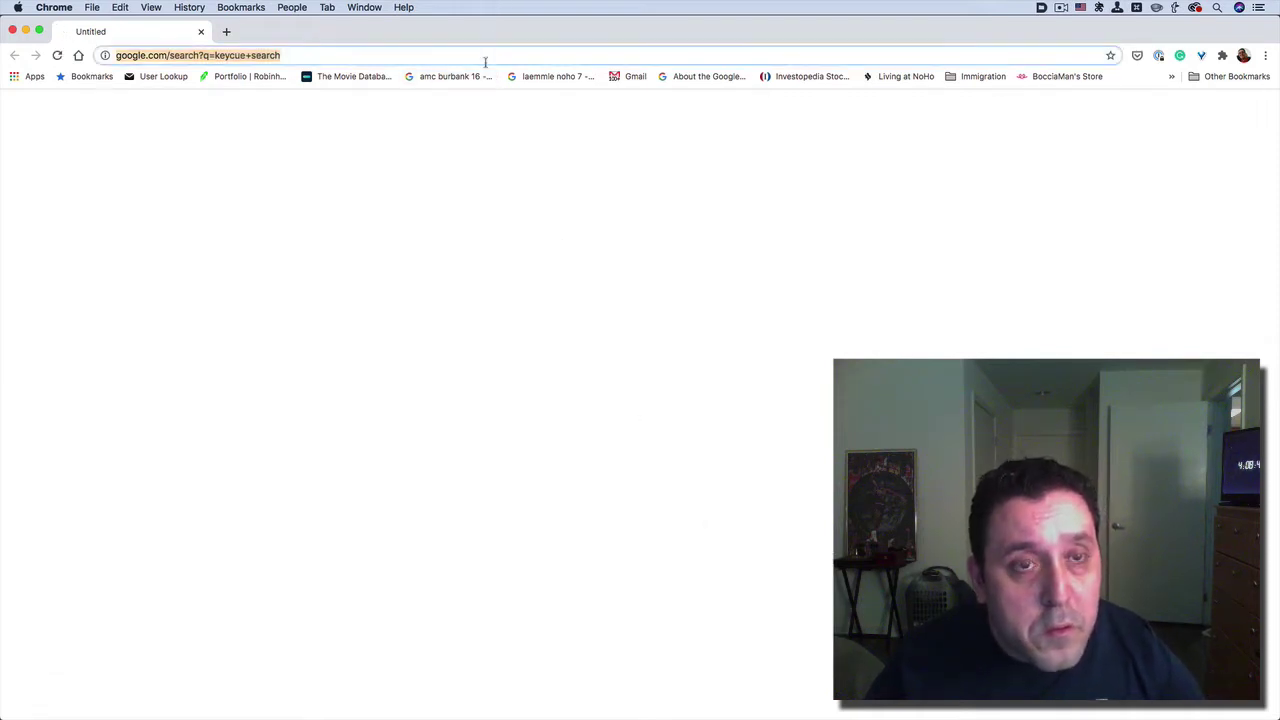
{"action": "type", "text": "key"}
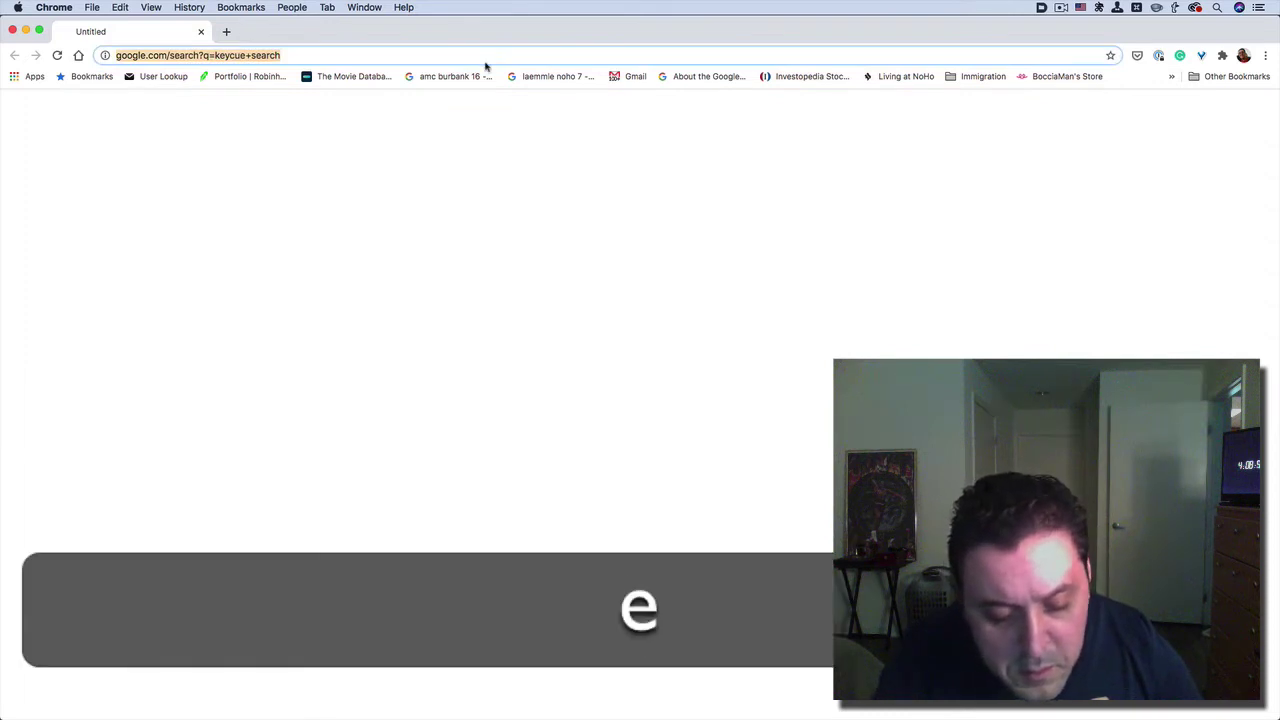
{"action": "type", "text": "cue"}
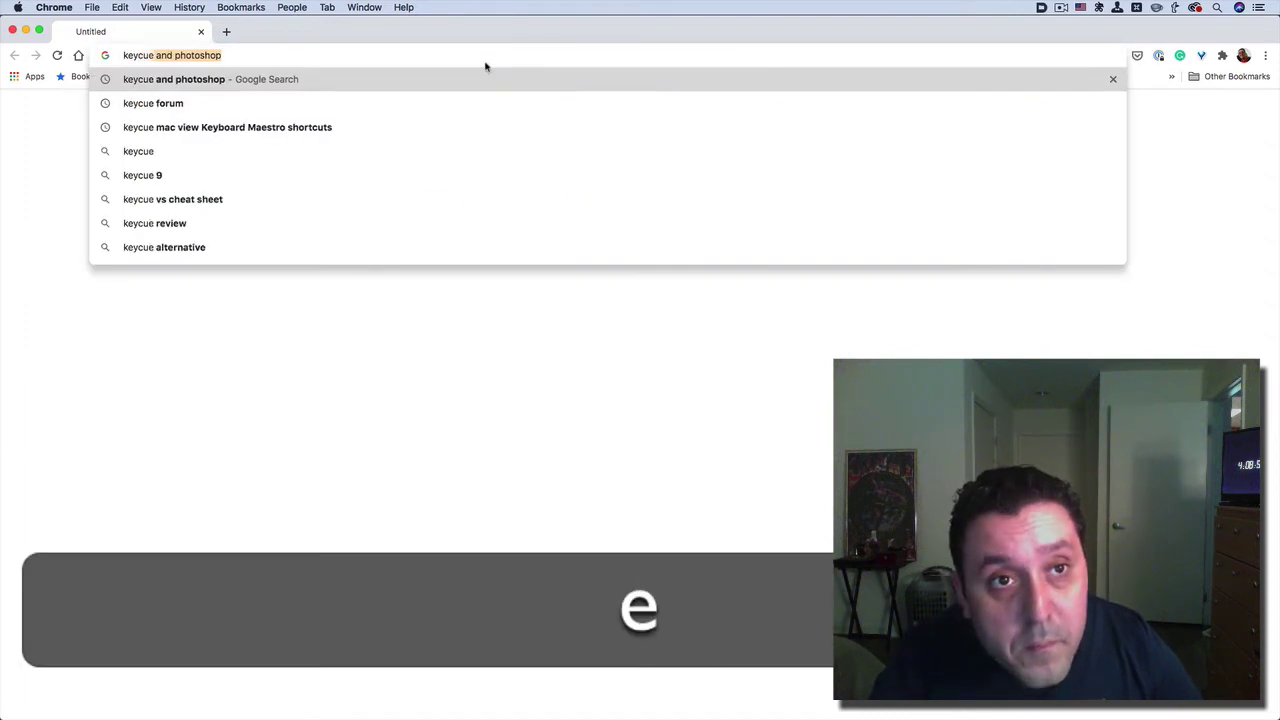
{"action": "key", "text": "BackSpace"}
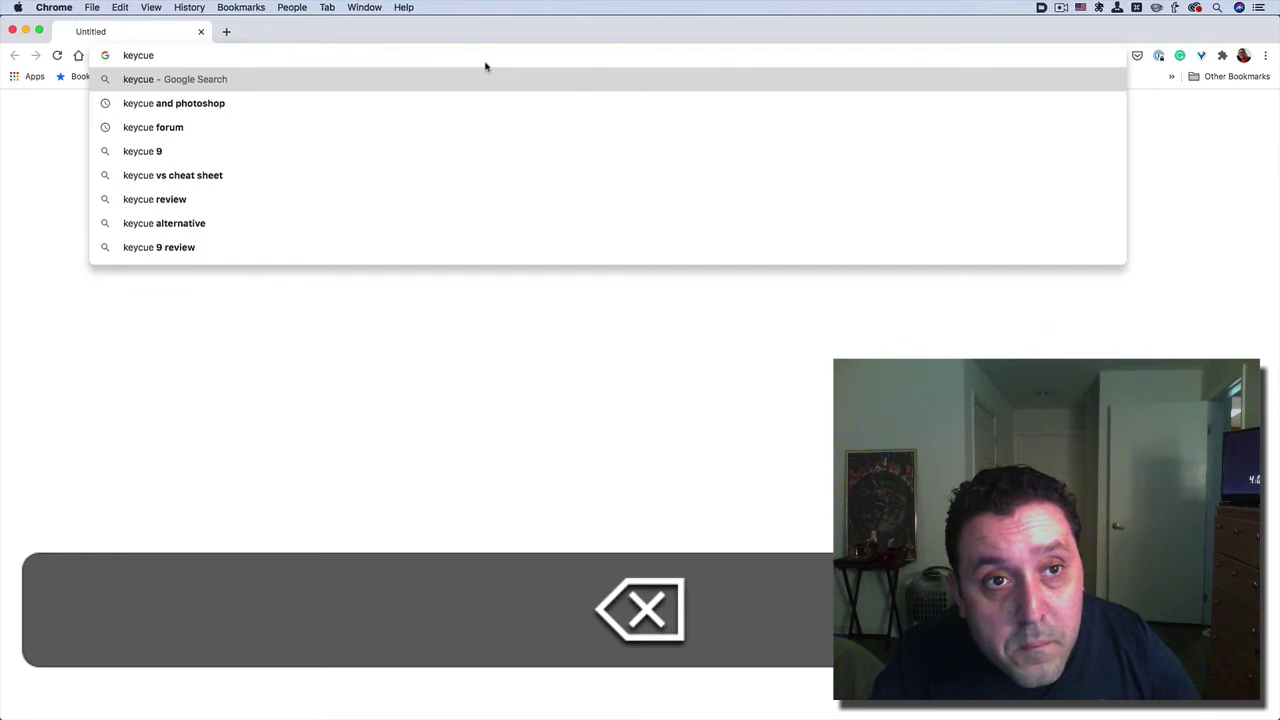
{"action": "key", "text": "Return"}
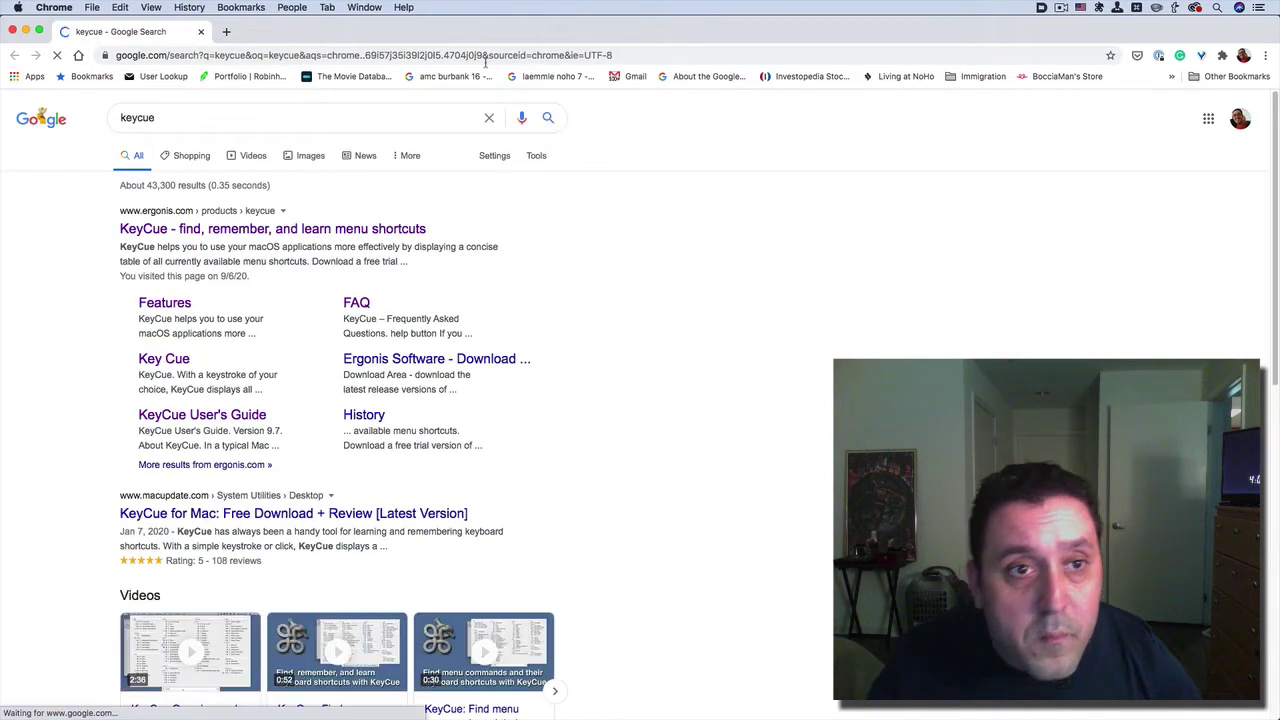
{"action": "left_click", "coordinate": [227, 232]}
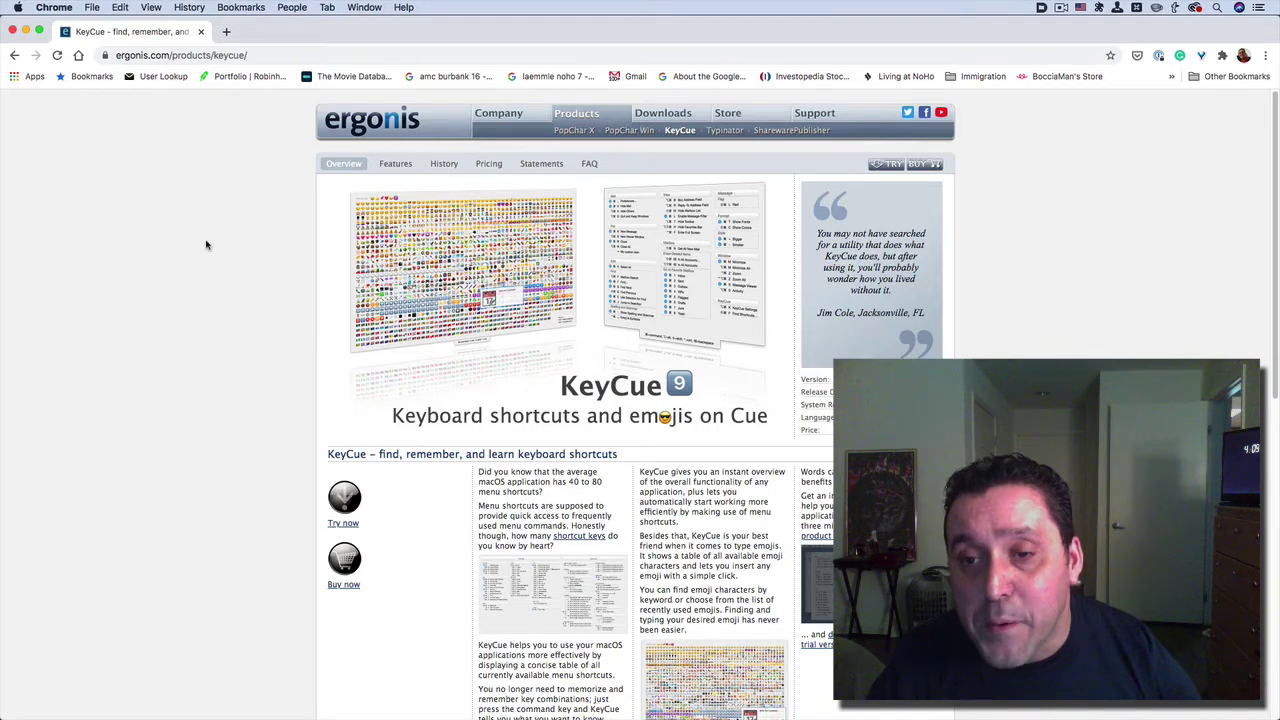
{"action": "key", "text": "Down"}
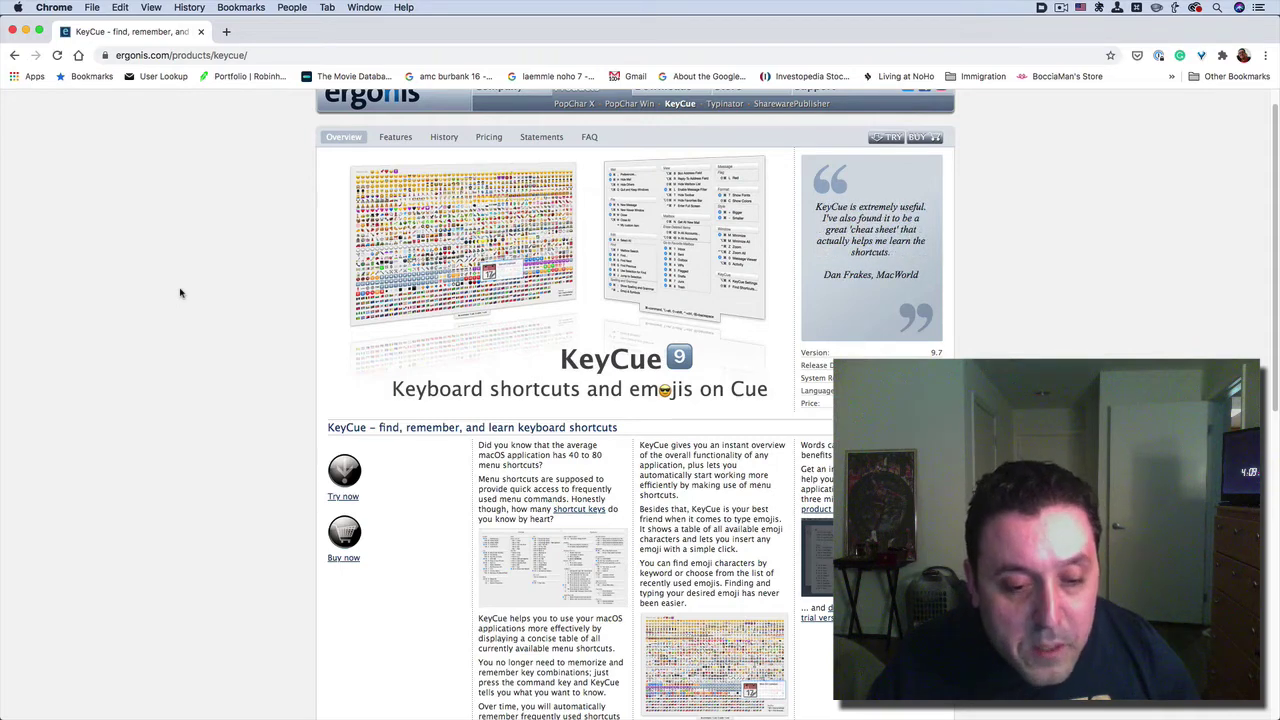
{"action": "key", "text": "ctrl"}
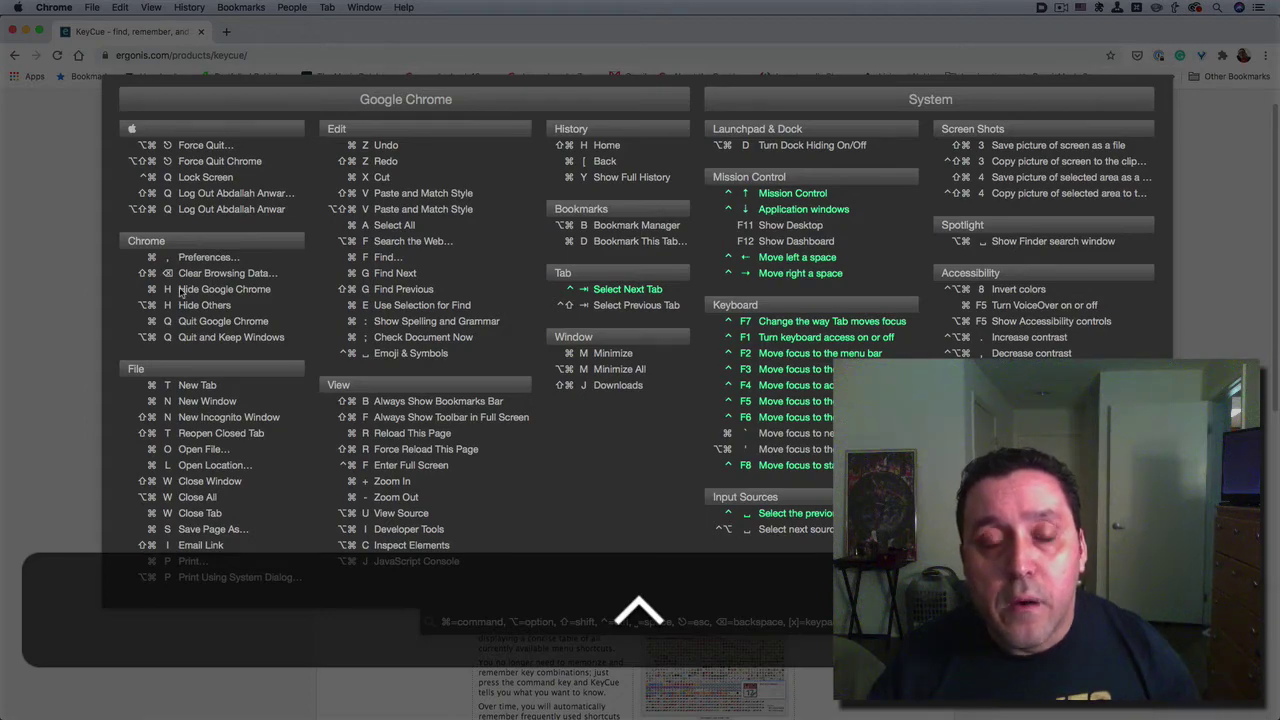
{"action": "key", "text": "Escape"}
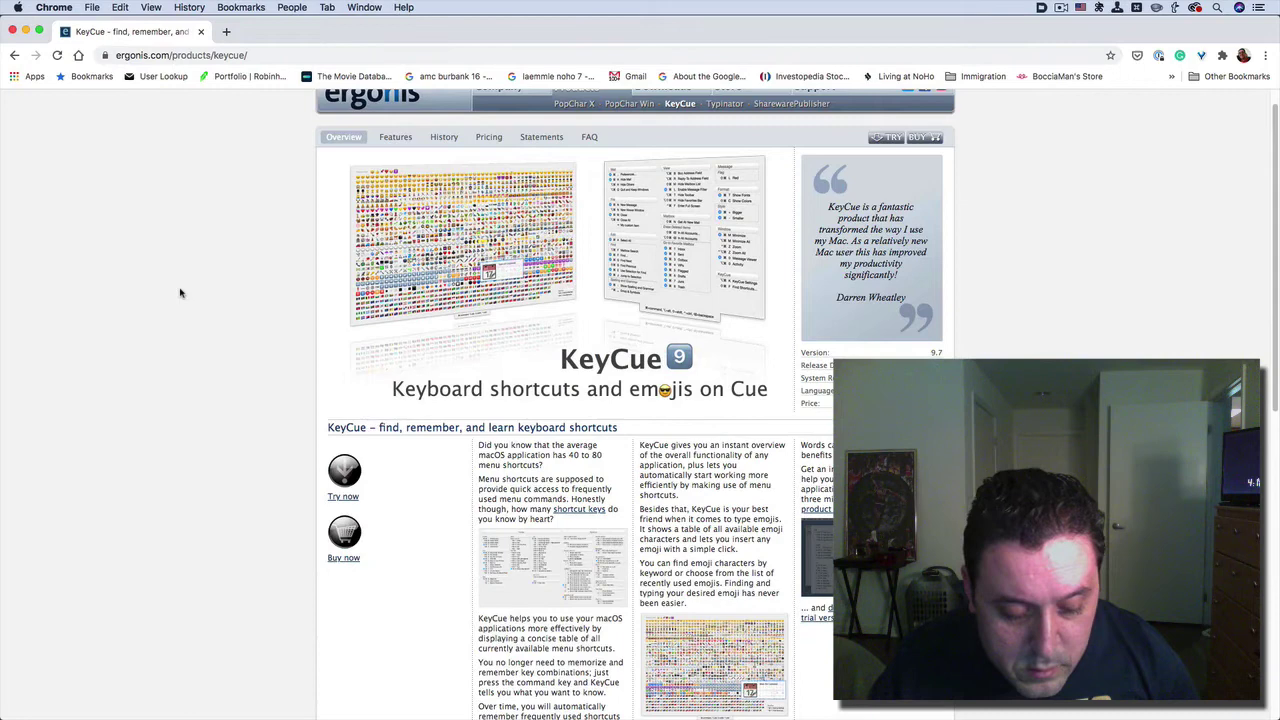
{"action": "key", "text": "super"}
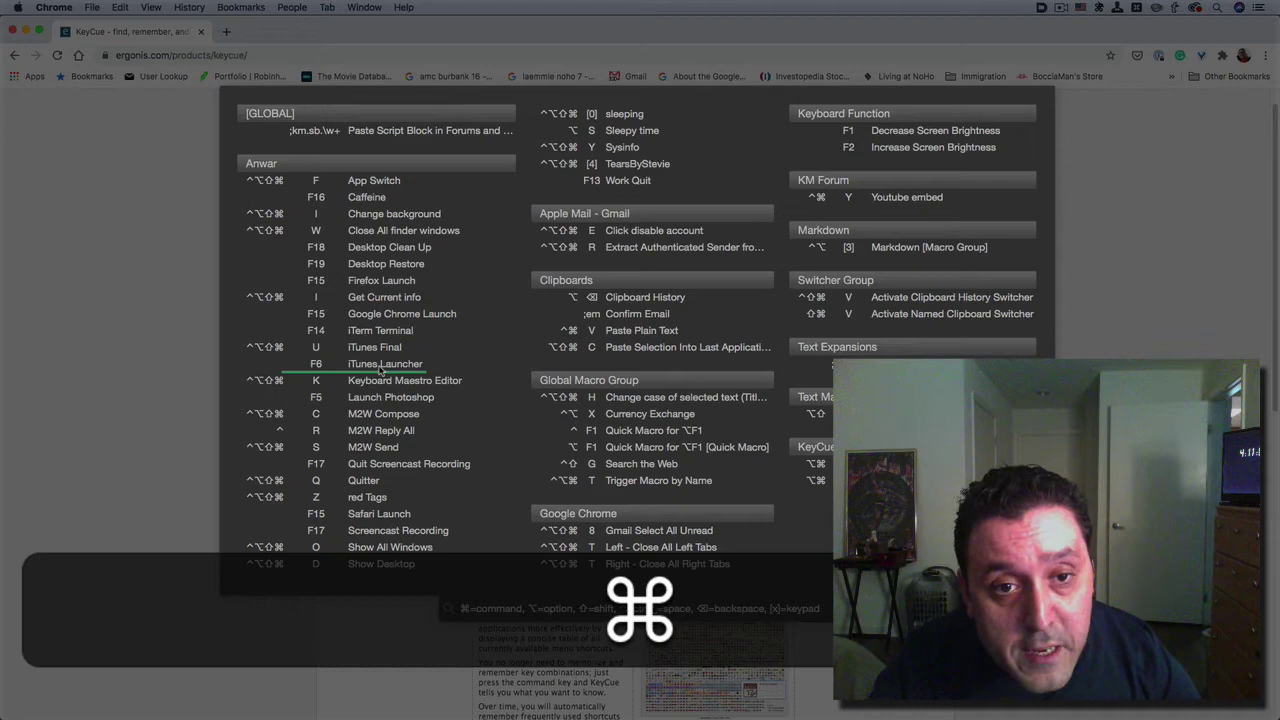
{"action": "key", "text": "super"}
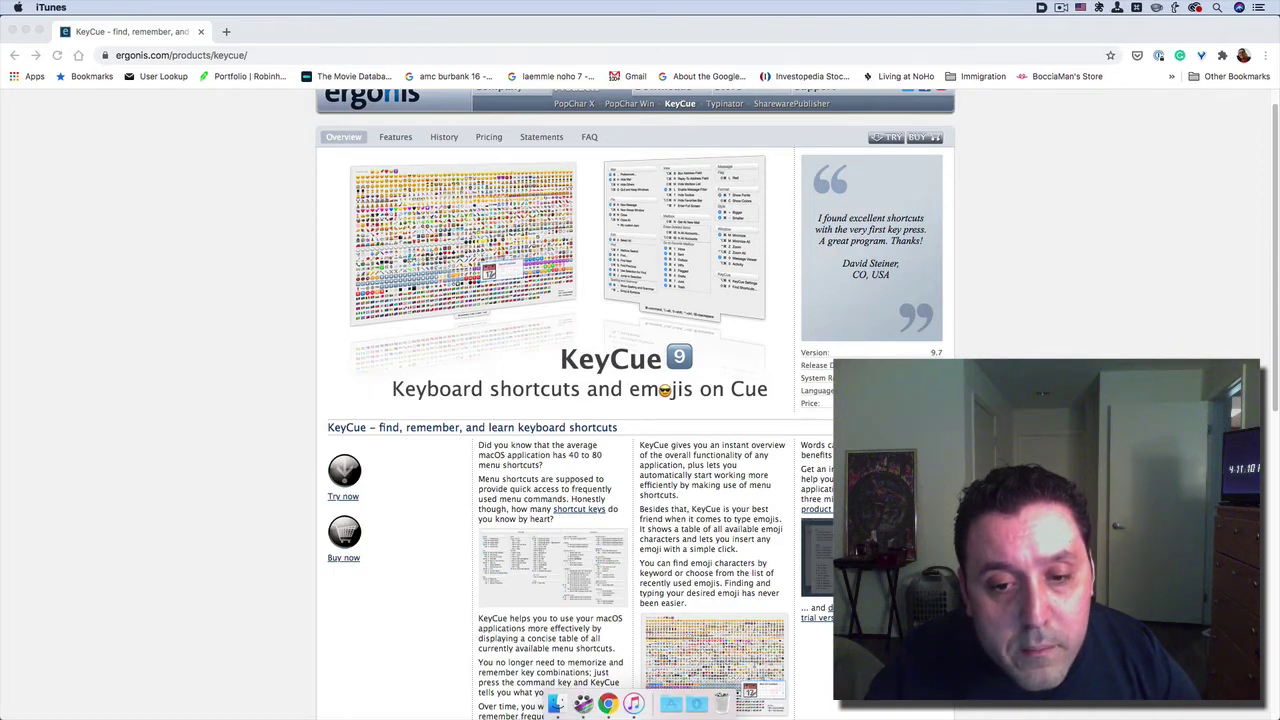
Step: Bring iTunes forward and show KeyCue's Keyboard Maestro macros with ⌥⌘ entries highlighted
{"action": "left_click", "coordinate": [633, 705]}
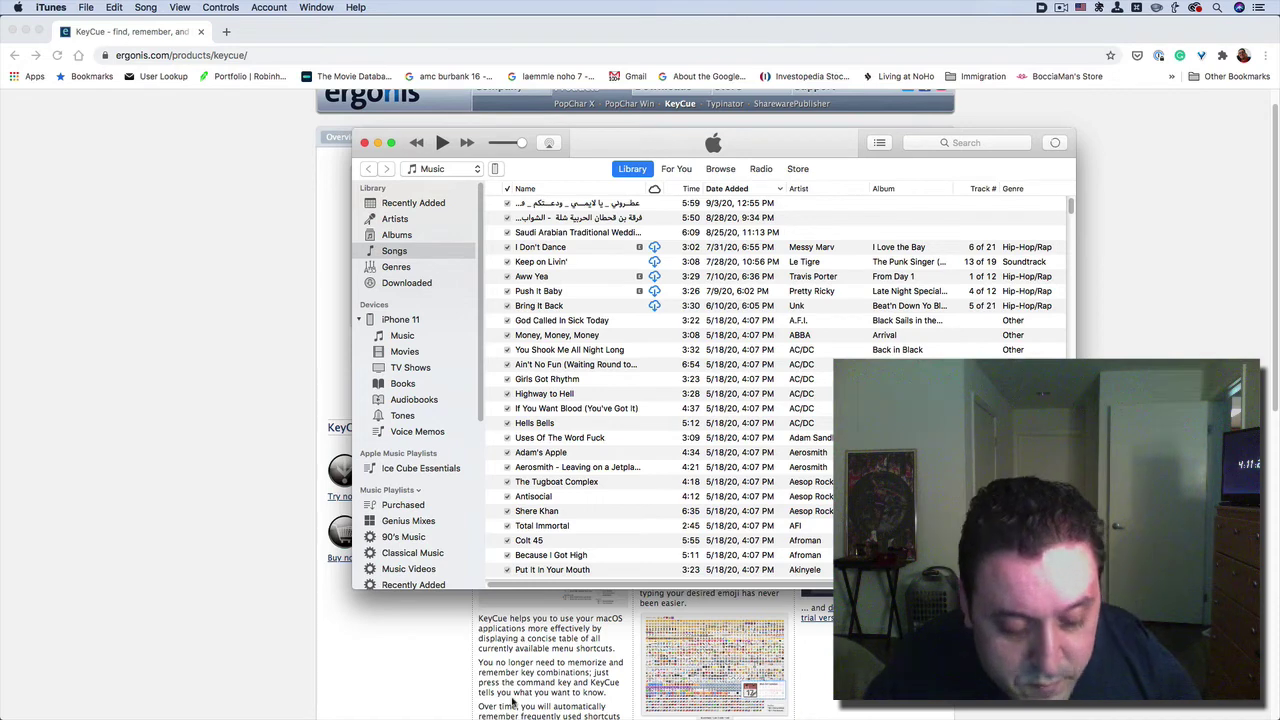
{"action": "key", "text": "super"}
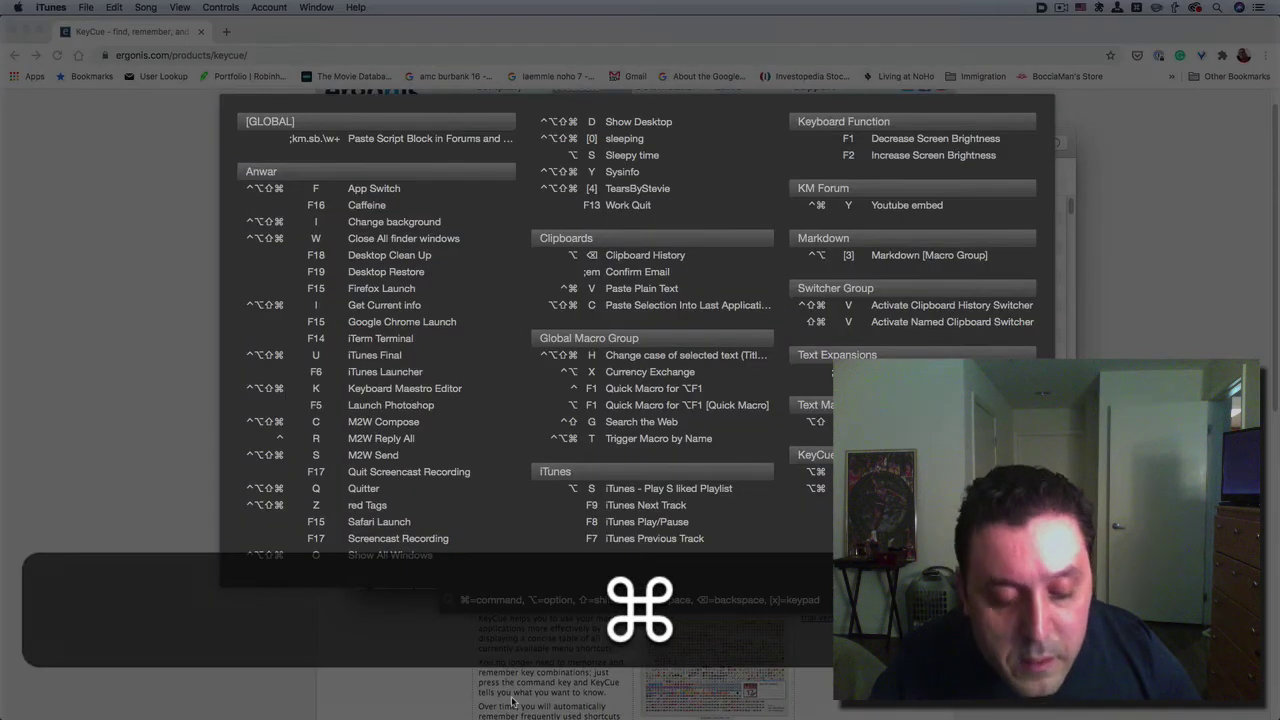
{"action": "key", "text": "alt"}
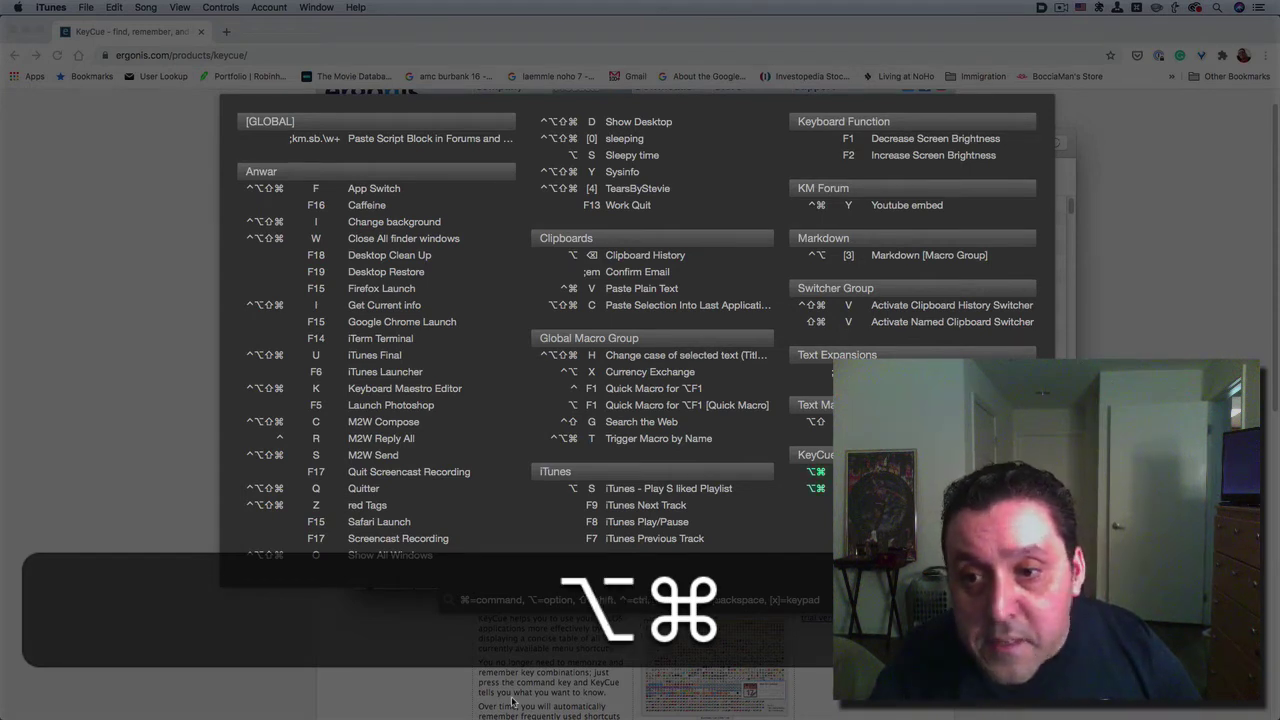
Step: Open KeyCue Settings with ⌥⌘K, review the View options, then close the window
{"action": "key", "text": "alt+super+k"}
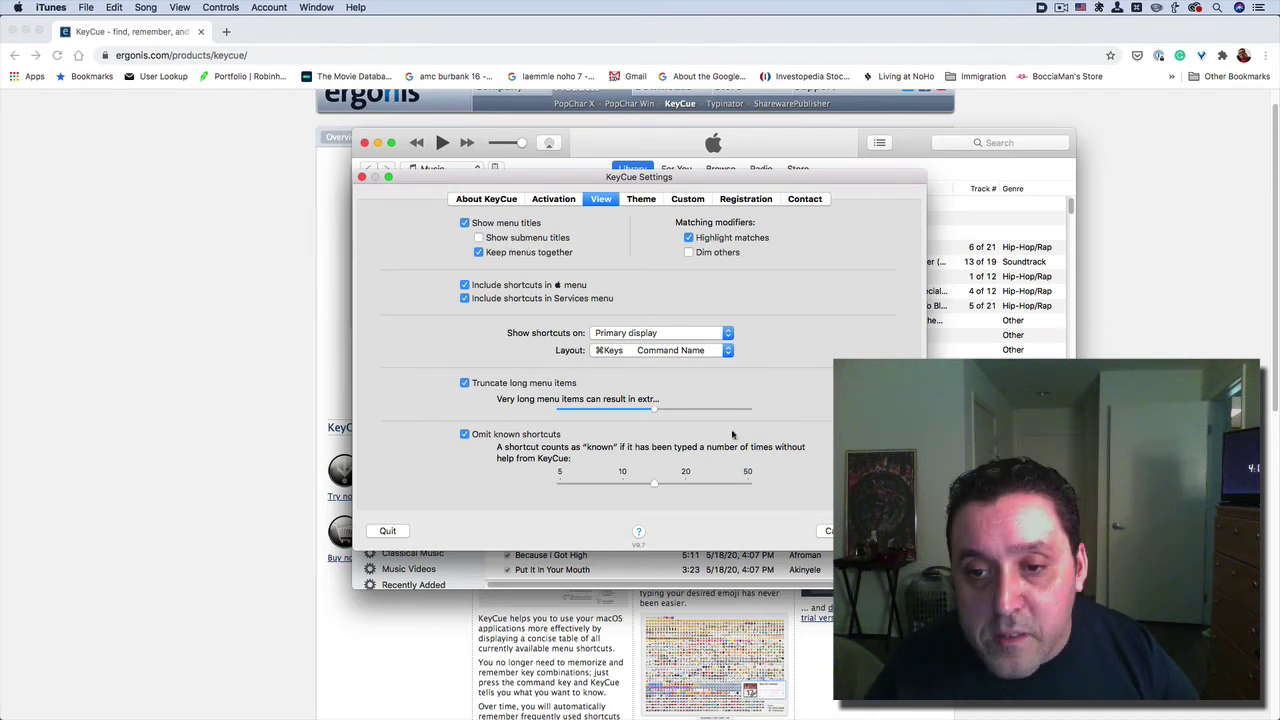
{"action": "key", "text": "Return"}
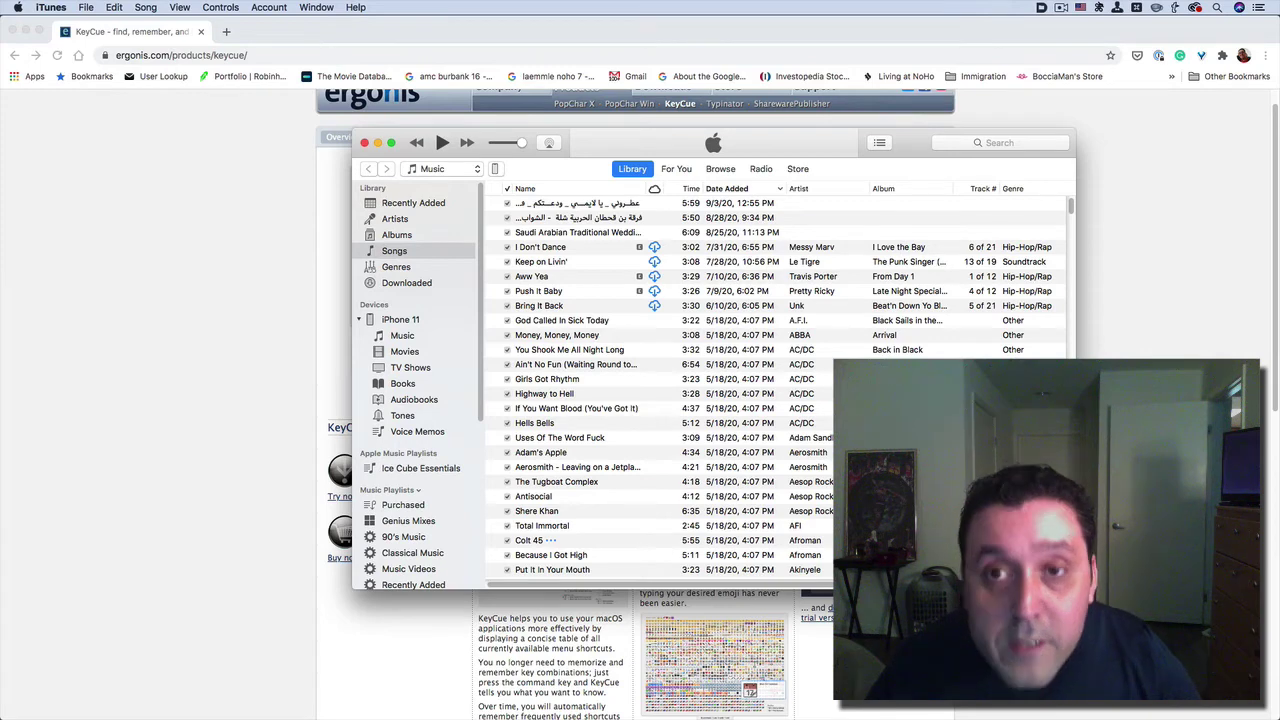
Step: Switch from iTunes to Adobe Photoshop CC 2019's Home screen
{"action": "key", "text": "super"}
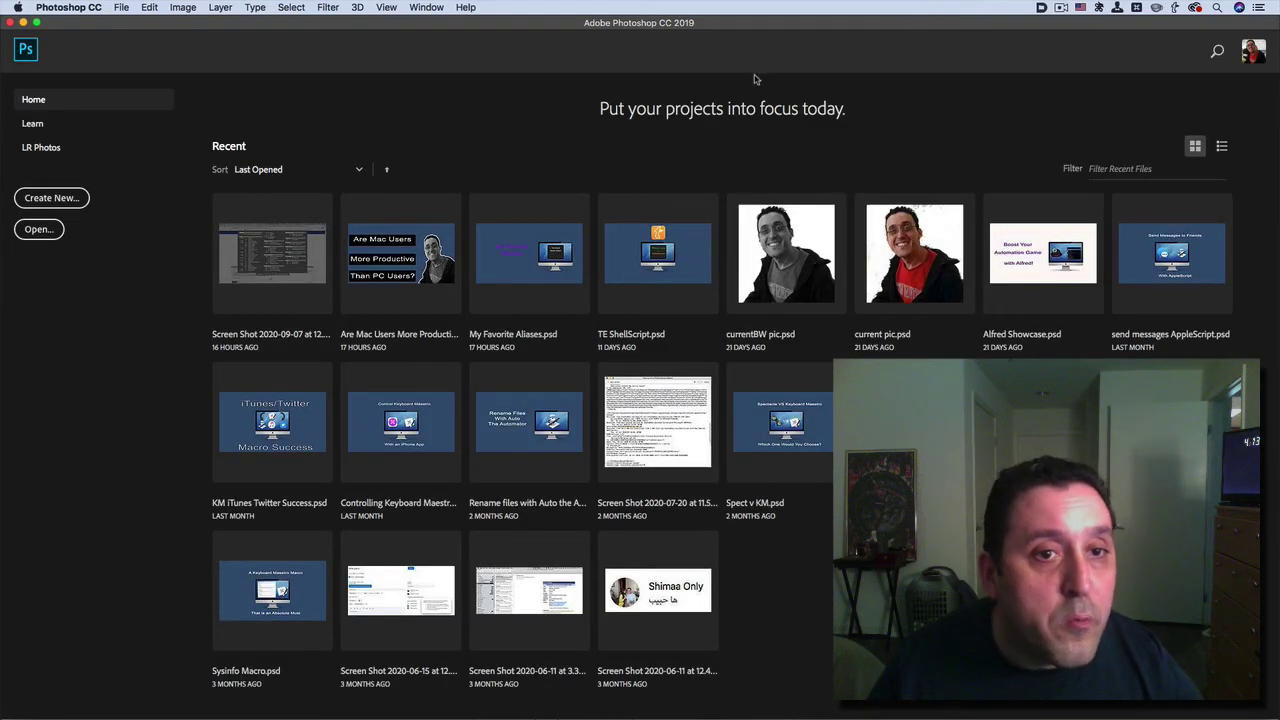
Step: Dismiss the missing recent screenshot's error and open the New Document dialog with the Letter preset
{"action": "left_click", "coordinate": [254, 258]}
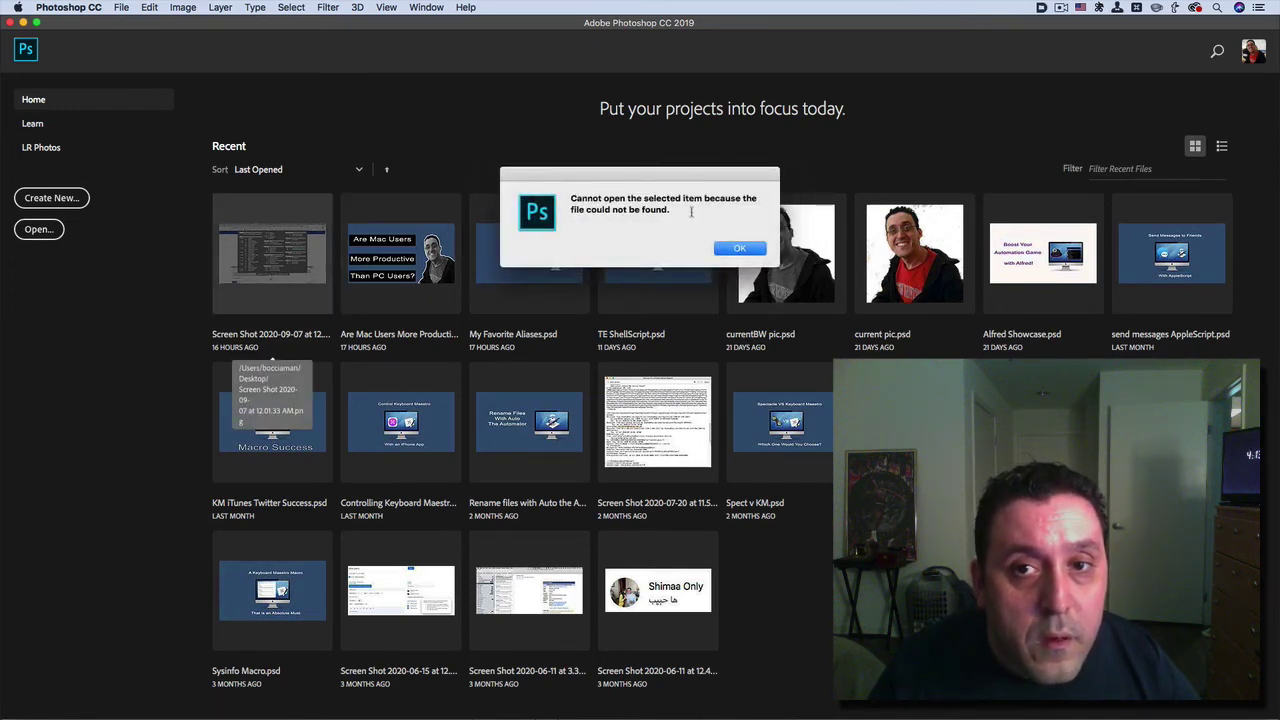
{"action": "left_click", "coordinate": [740, 248]}
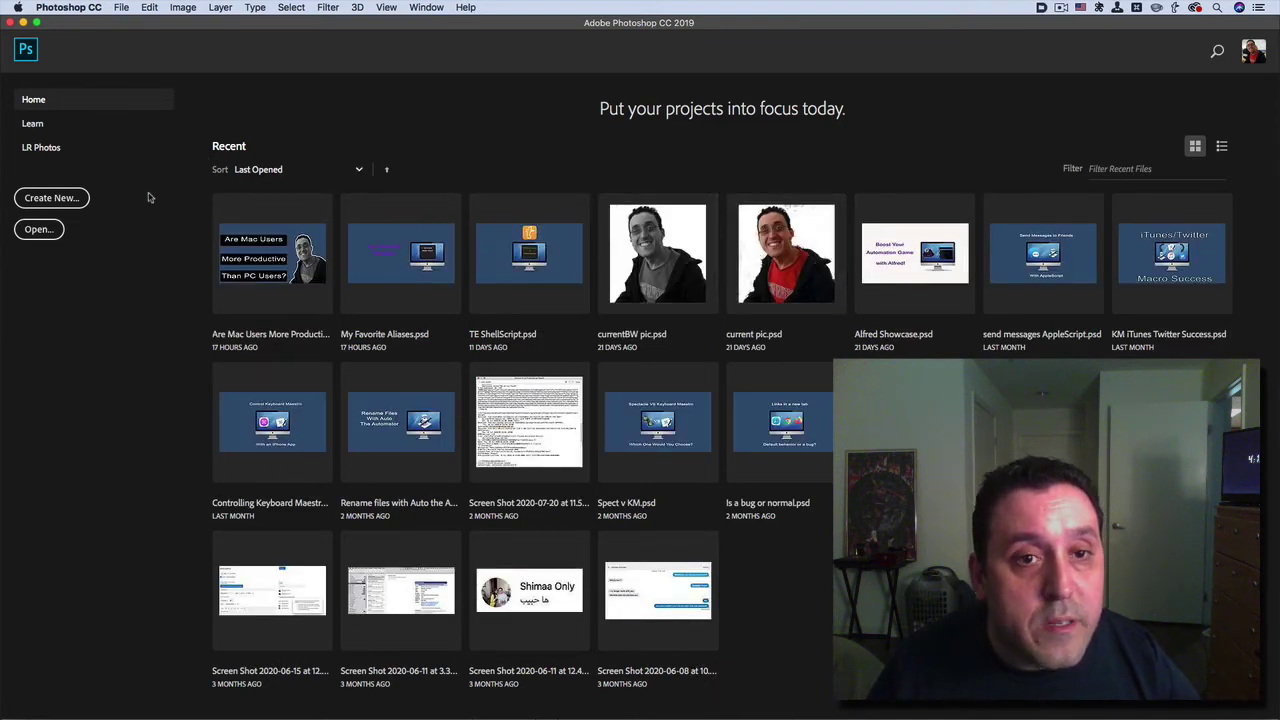
{"action": "left_click", "coordinate": [87, 203]}
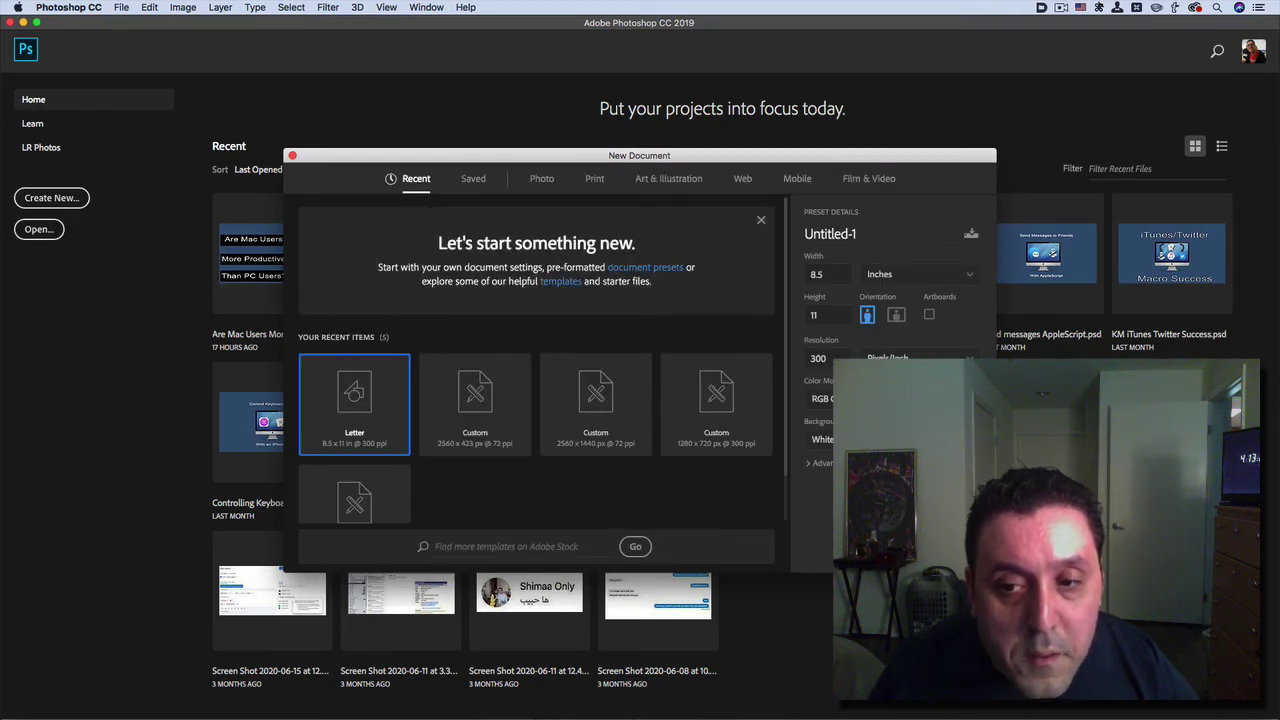
Step: Create the blank Untitled-1 Letter document, 8.5 × 11 in at 300 ppi
{"action": "key", "text": "Escape"}
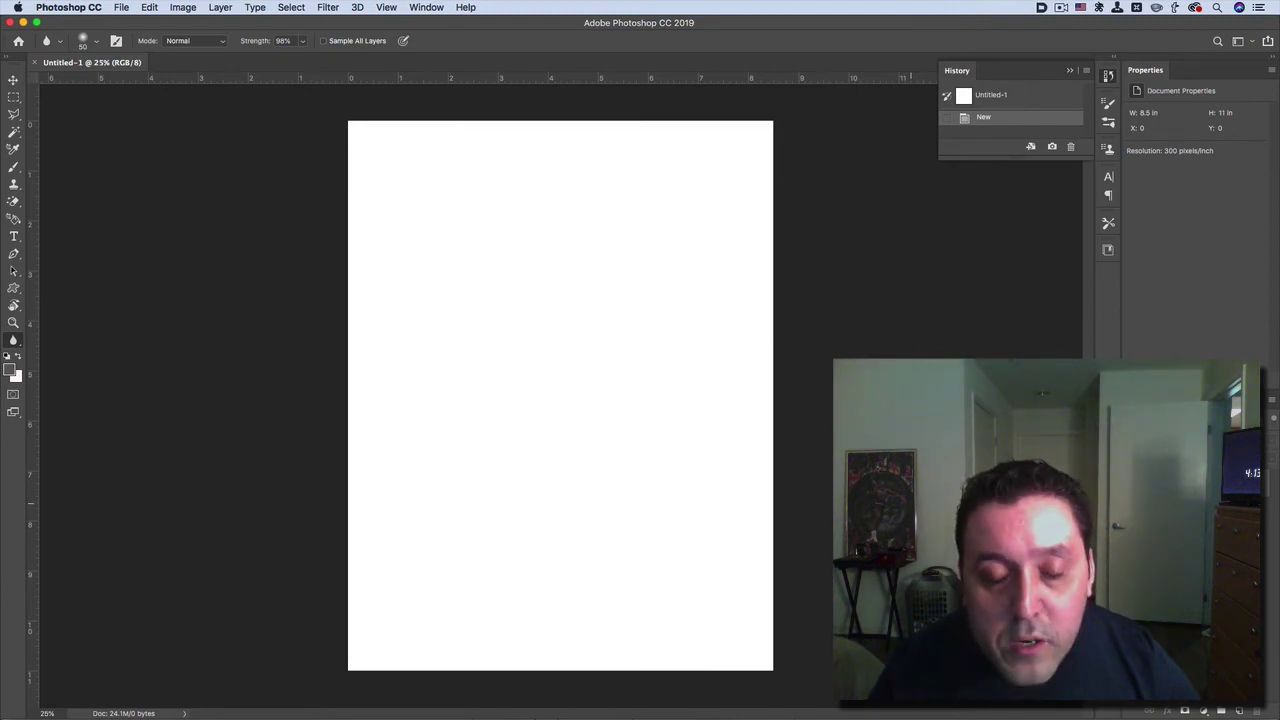
Step: Hold Option and Control to list Photoshop's menu shortcuts with System shortcuts
{"action": "key", "text": "alt"}
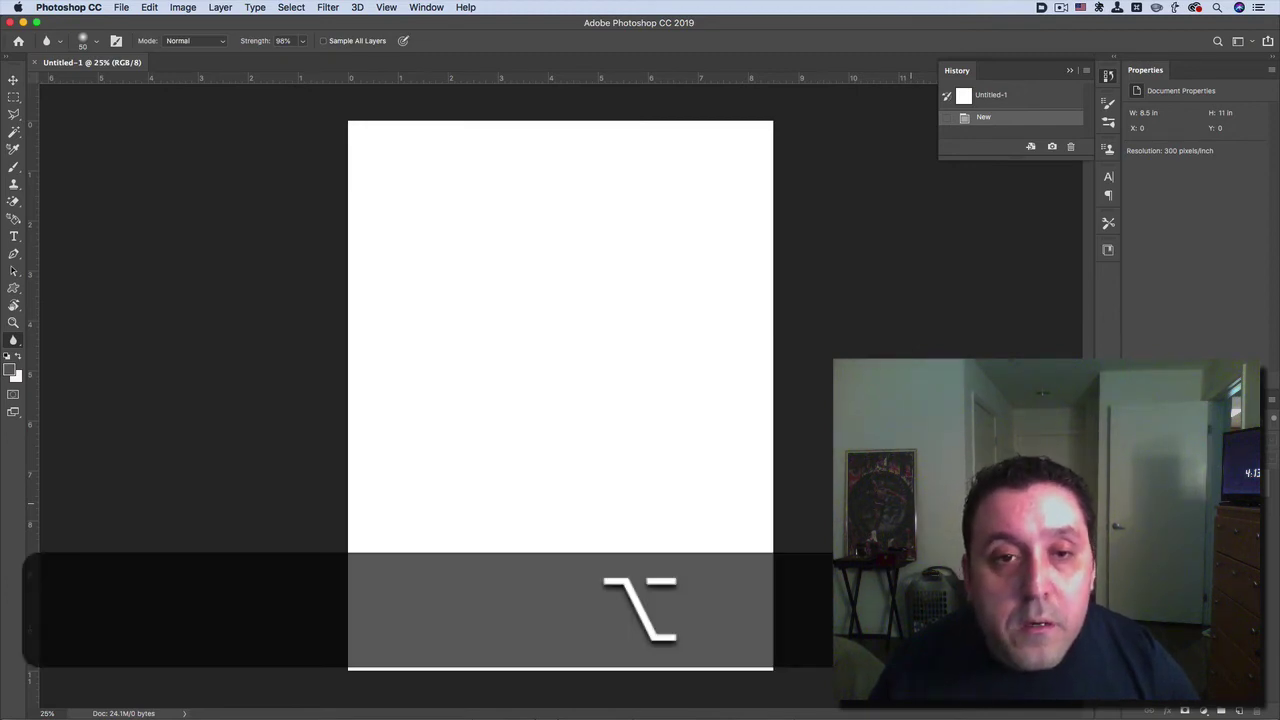
{"action": "key", "text": "ctrl"}
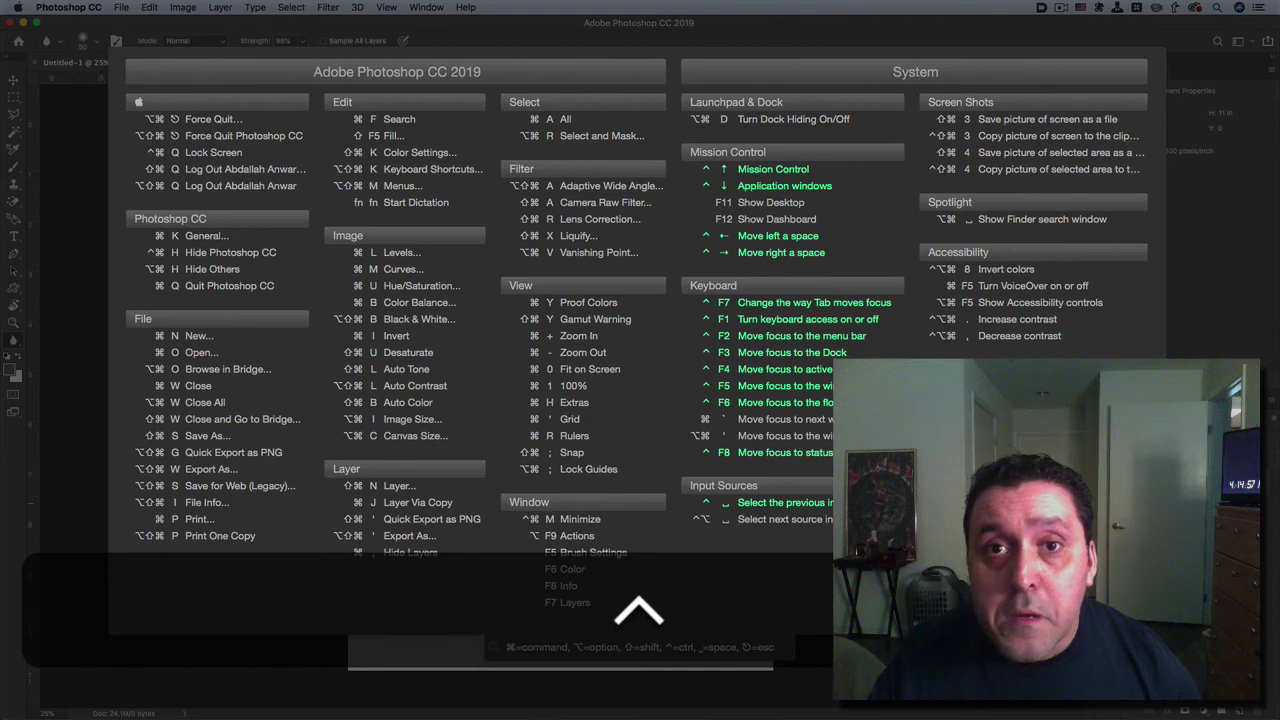
Step: Show the Keyboard Maestro macros, including the PS Group with PS Stroke and Save PNG, highlighting Shift macros
{"action": "key", "text": "shift"}
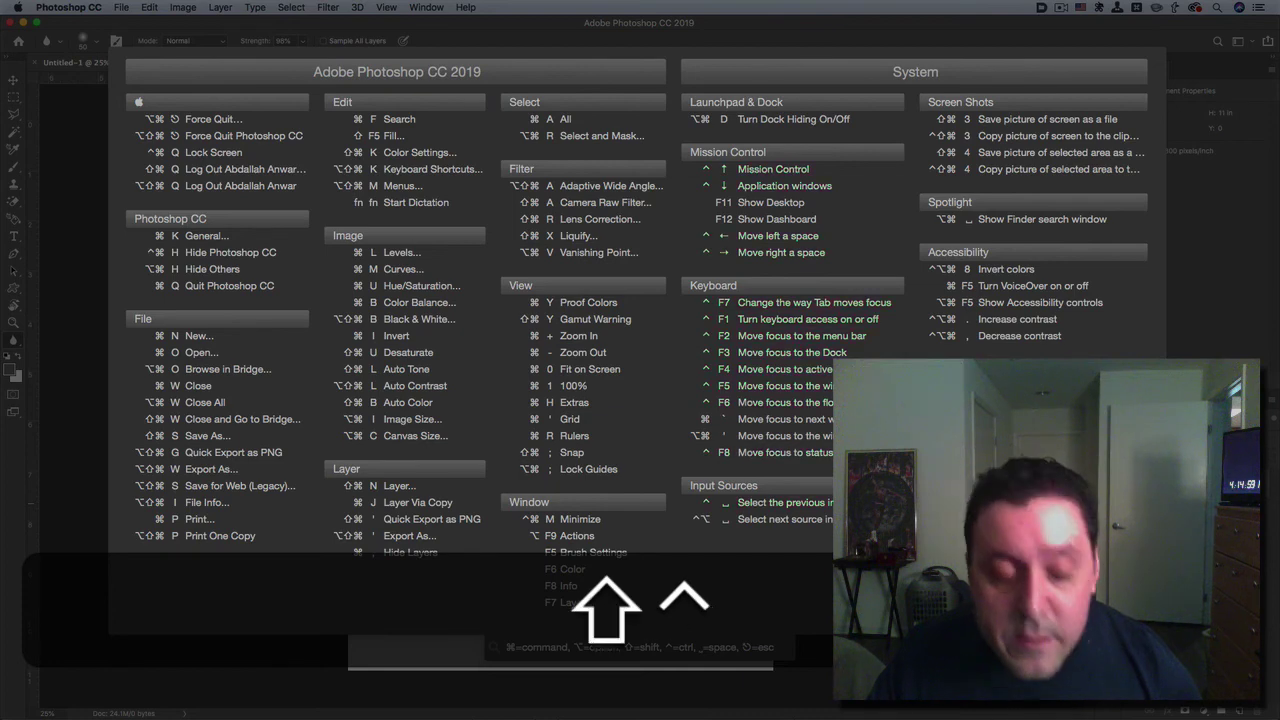
{"action": "key", "text": "super"}
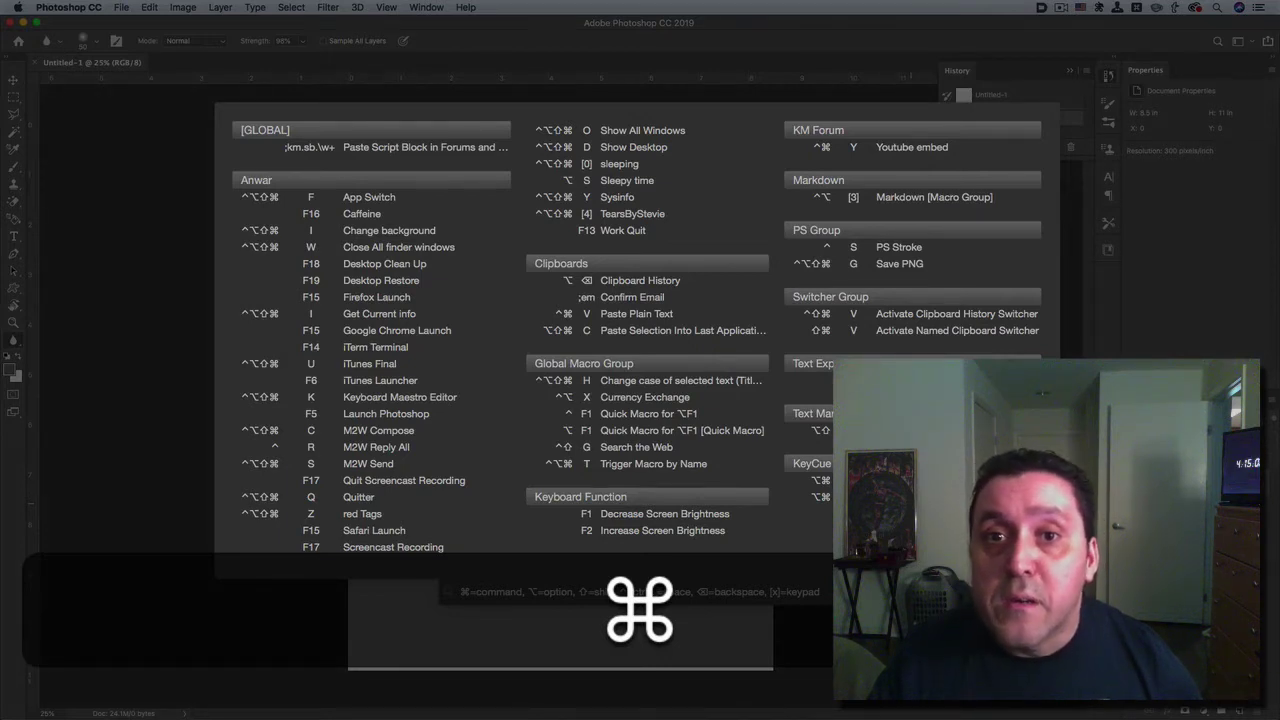
{"action": "key", "text": "shift"}
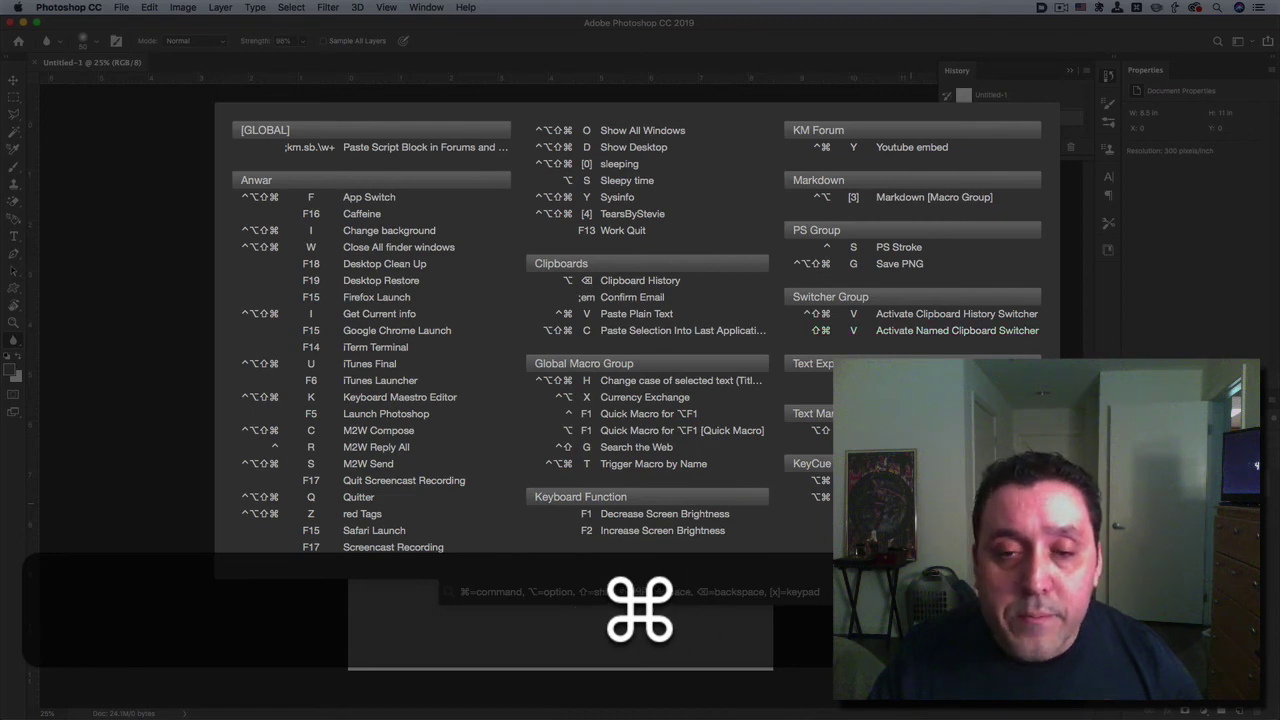